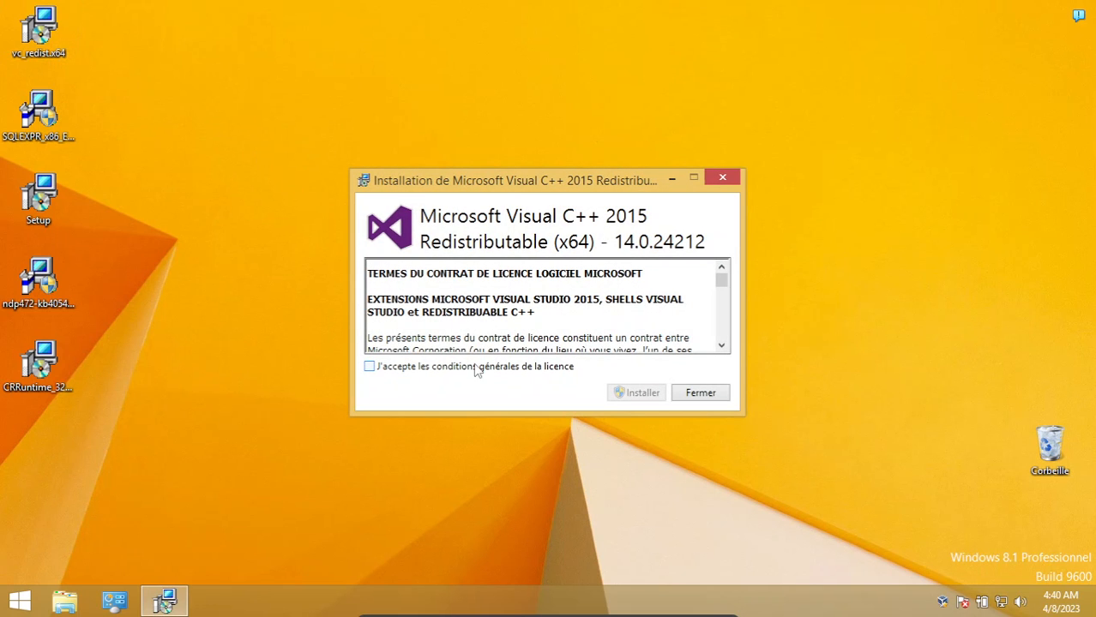
Accept the license terms and install Microsoft Visual C++ 2015 Redistributable (x64), authorizing its changes and closing the finished installer
left_click(474, 368)
left_click(620, 393)
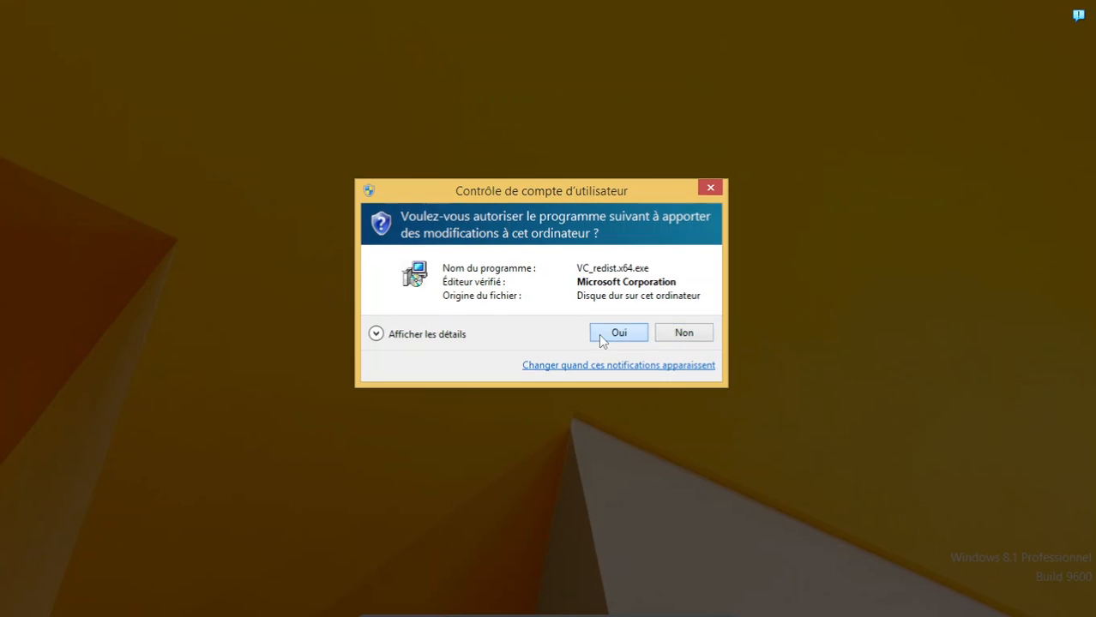
left_click(600, 334)
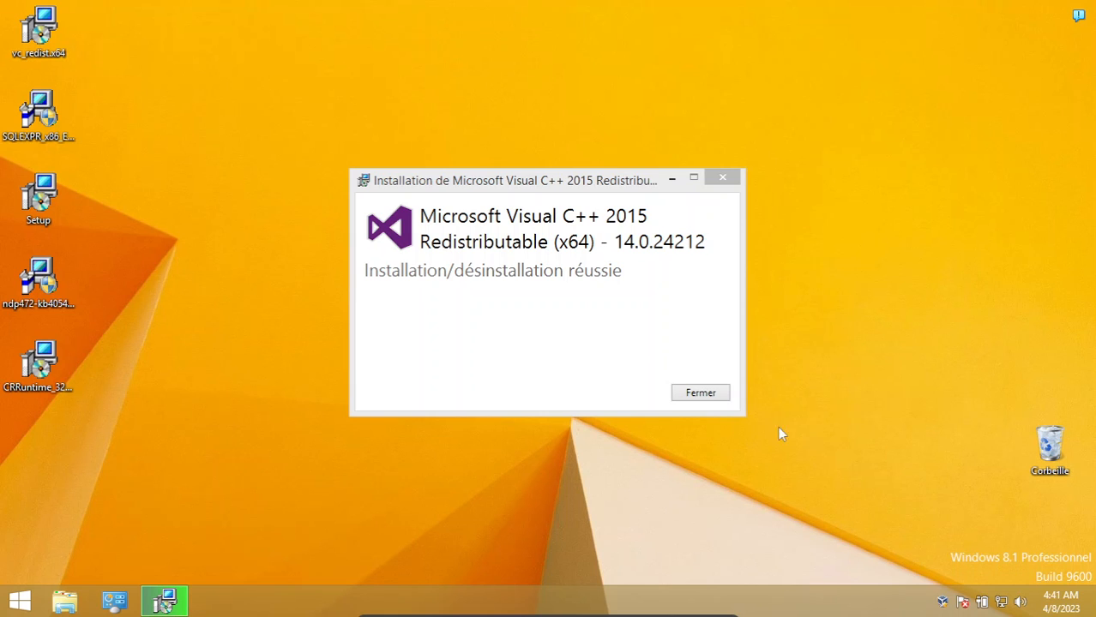
left_click(704, 395)
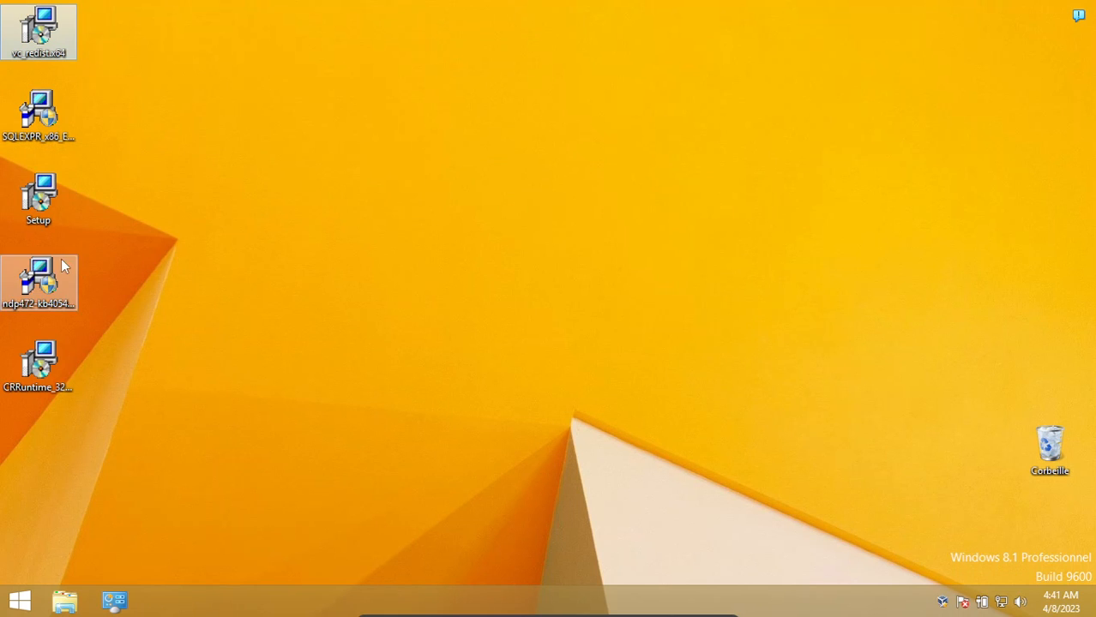
Decline the SQL Server 2014 launch, try to install .NET Framework 4.7.2 with administrator authorization, and close its installer
left_click(39, 120)
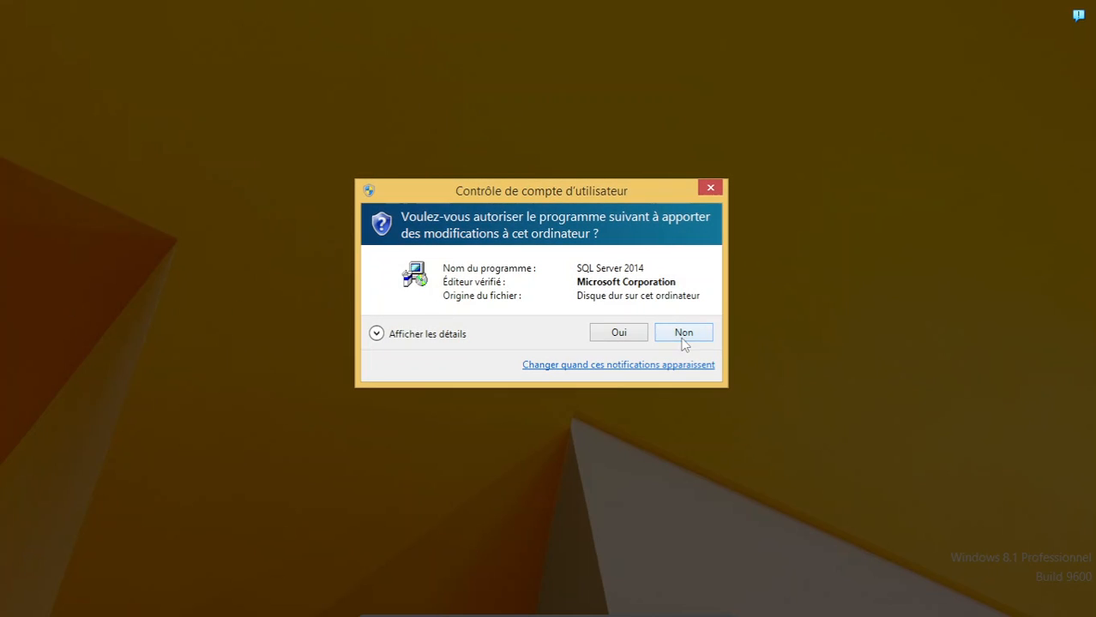
left_click(685, 334)
double_click(62, 279)
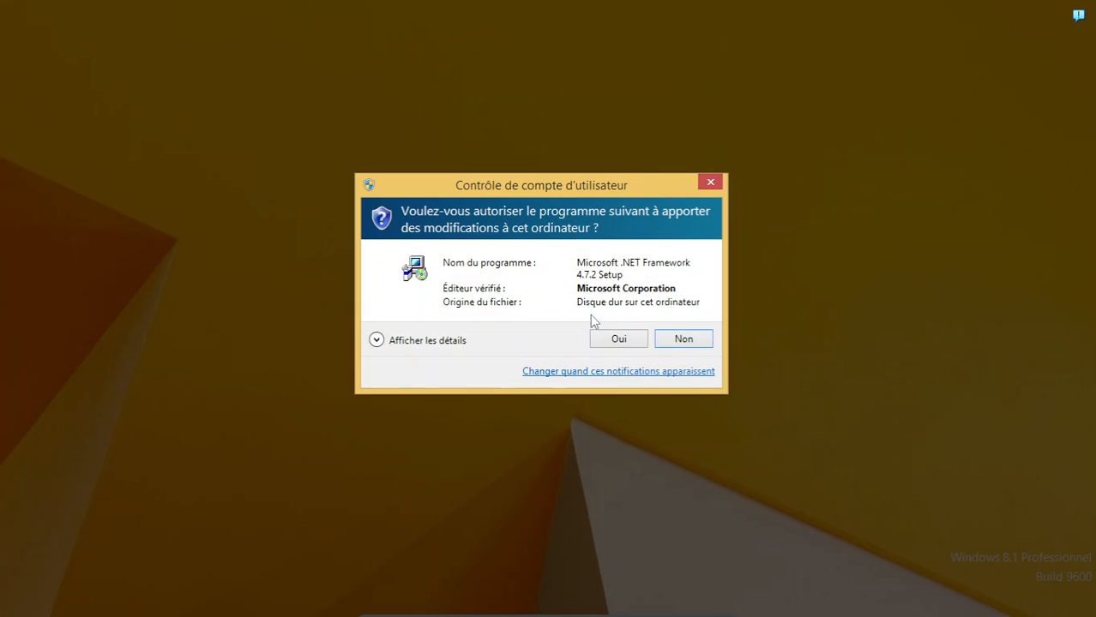
left_click(617, 339)
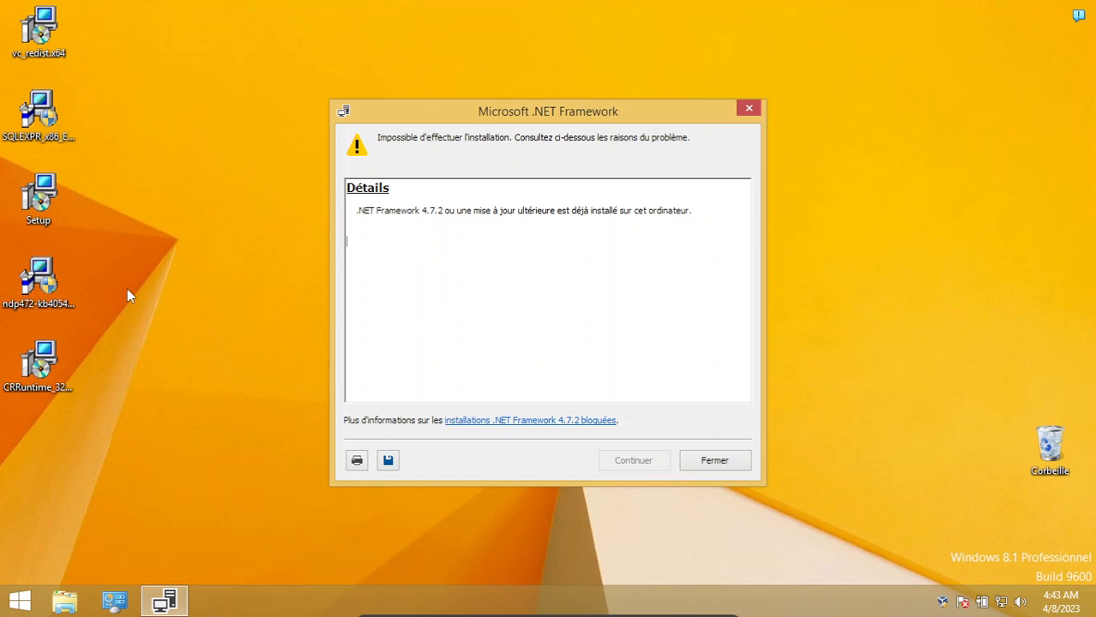
left_click(137, 243)
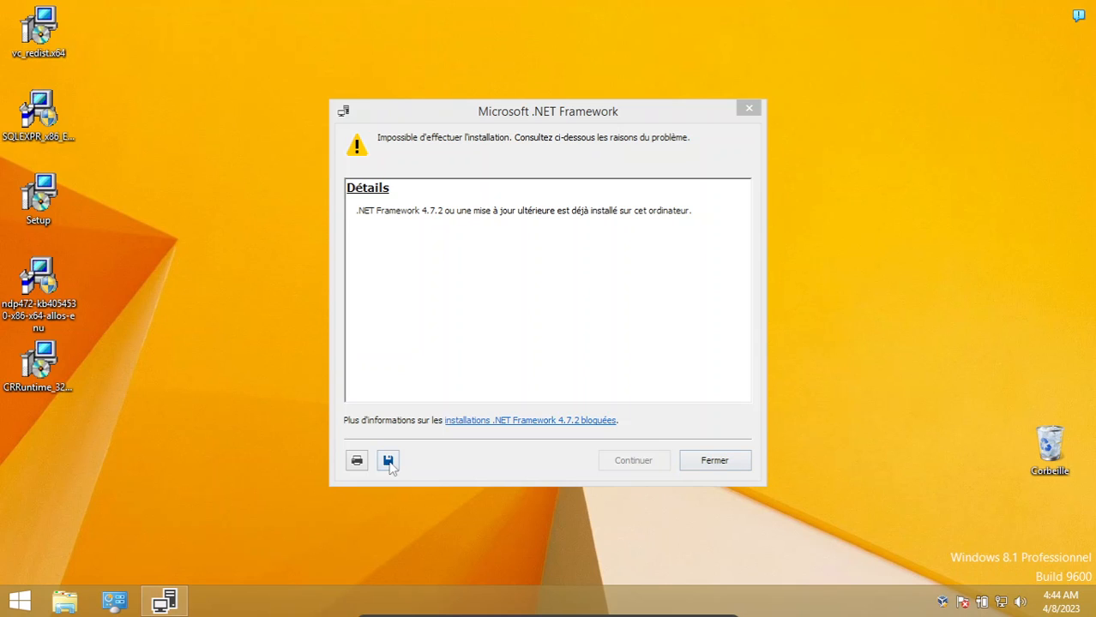
left_click(712, 463)
Run the Setup package from the desktop despite the unknown publisher and continue to the MandeGDV installation folder choice
double_click(49, 197)
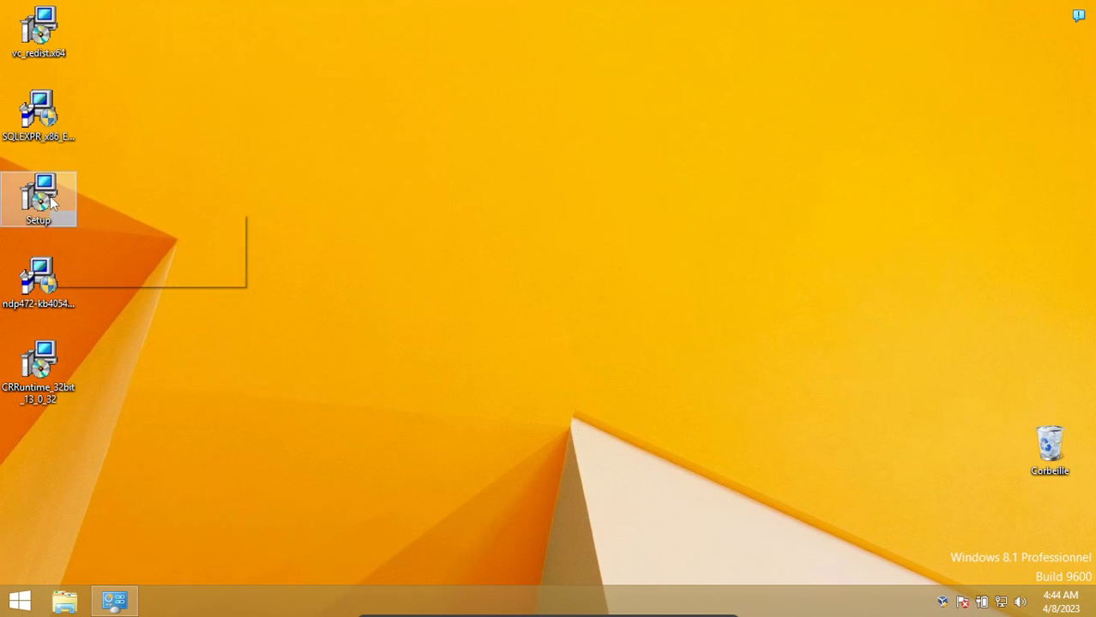
left_click(587, 322)
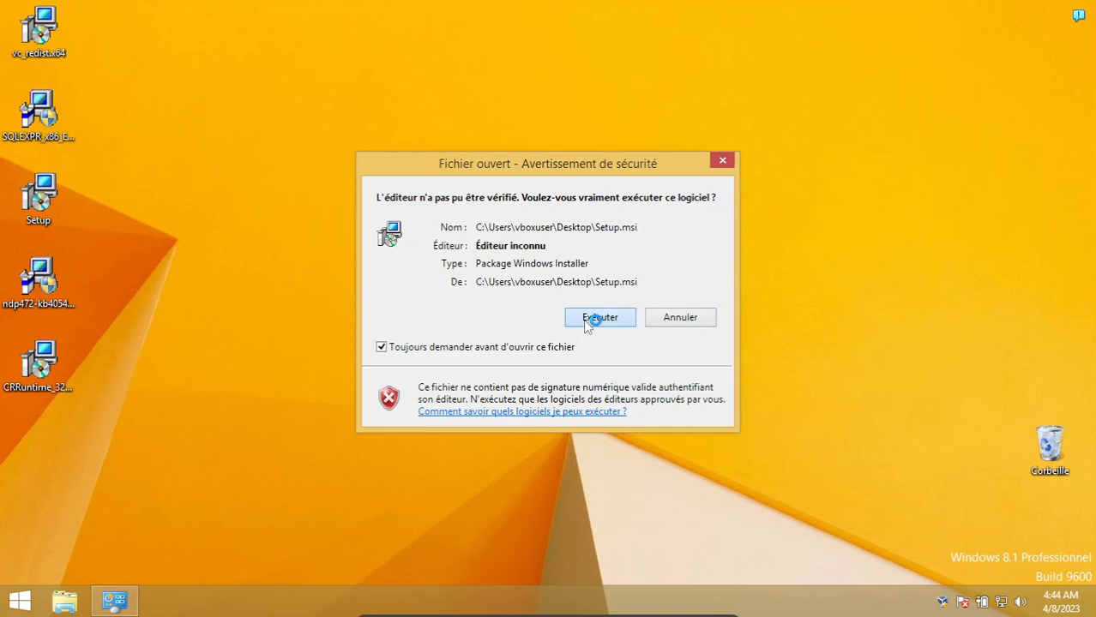
left_click(603, 437)
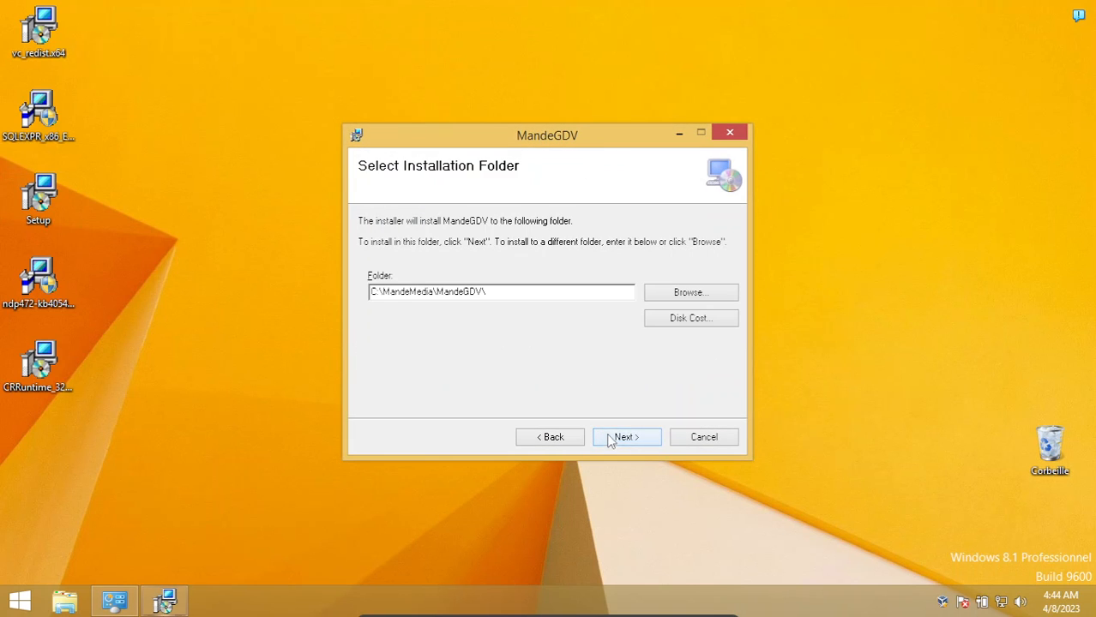
Set the MandeGDV installation folder to F:\MandeMedia\MandeGDV\ on the Nouveau nom (F:) drive
left_click(686, 293)
left_click(655, 199)
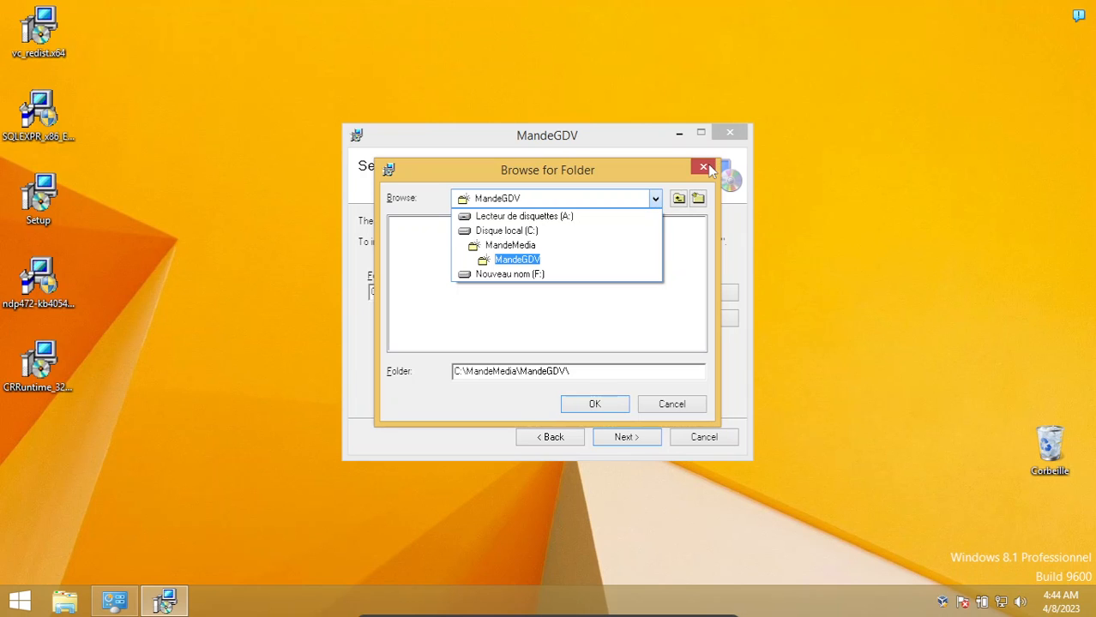
left_click(594, 377)
left_click_drag(602, 372, 467, 372)
key("ctrl+c")
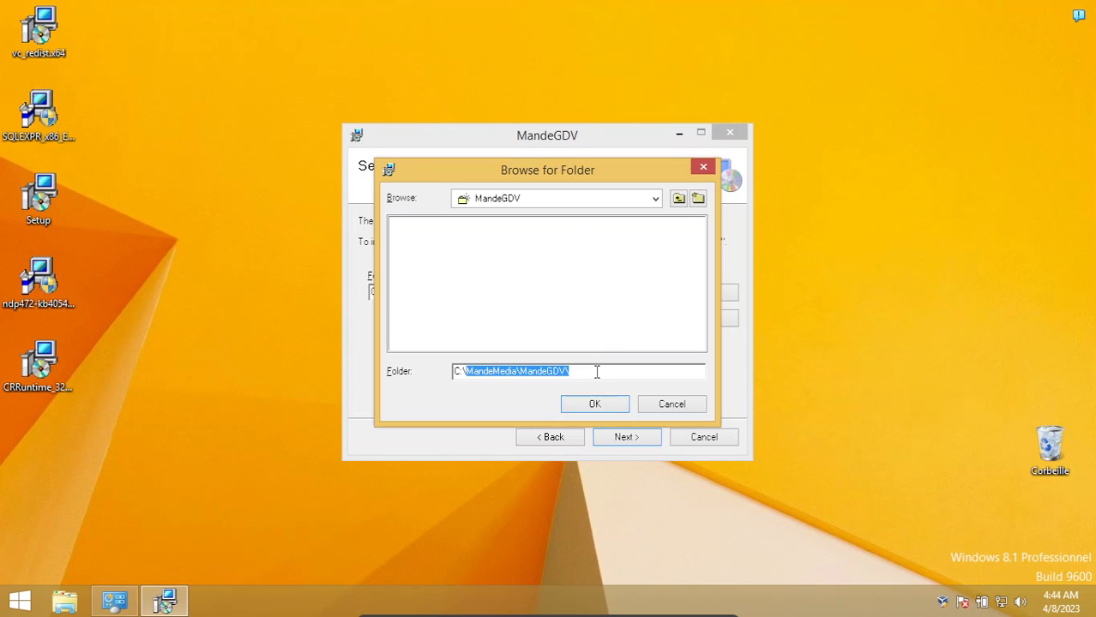
left_click(655, 200)
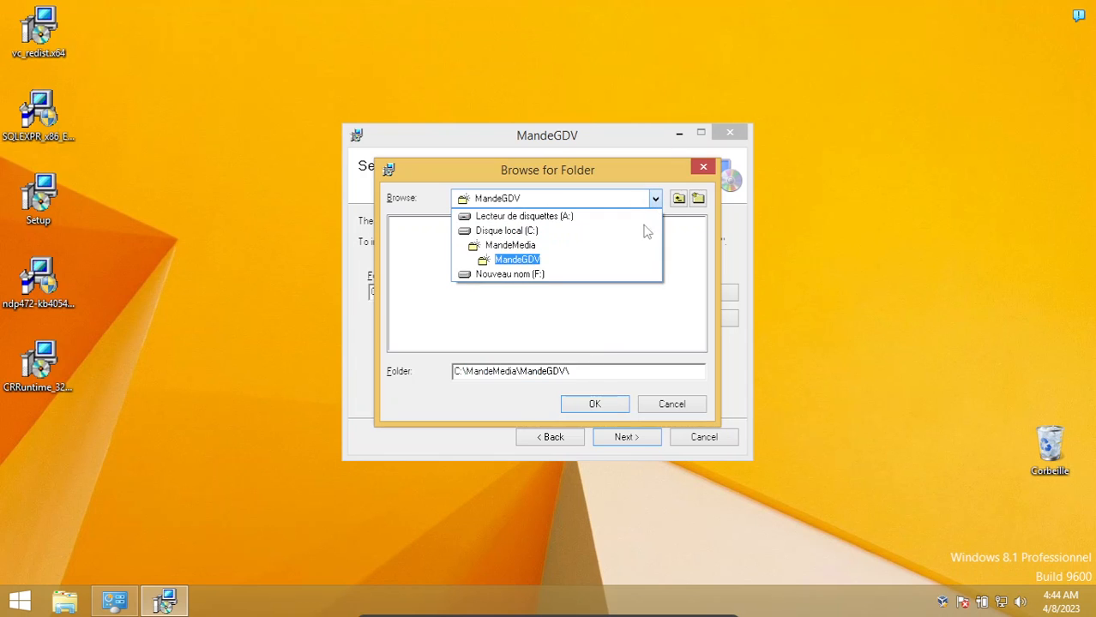
left_click(523, 275)
left_click(528, 370)
key("ctrl+v")
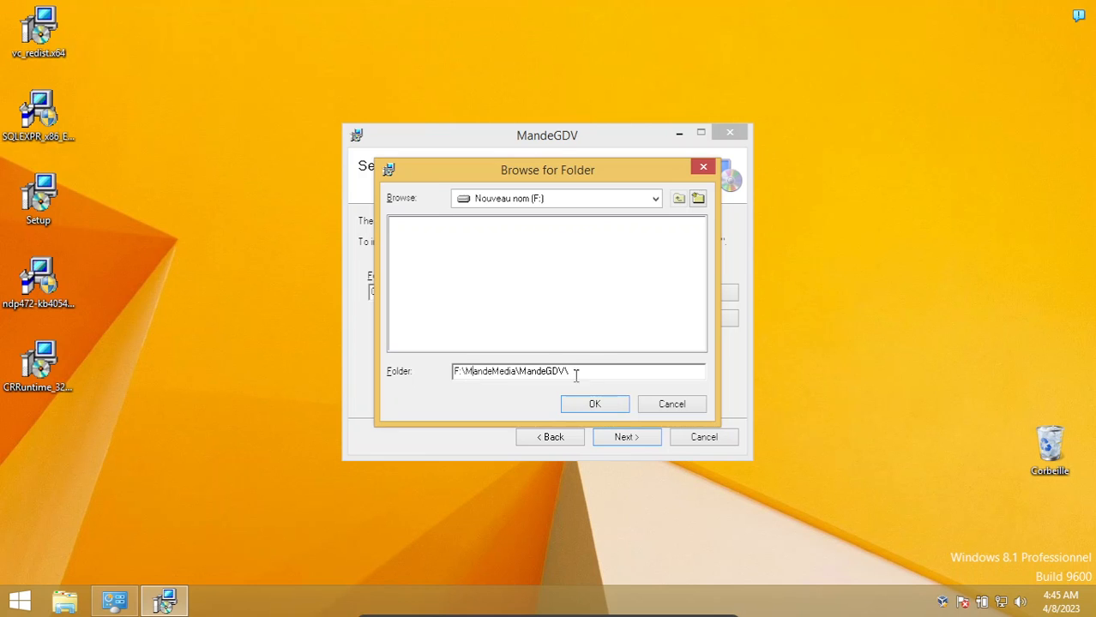
left_click(593, 404)
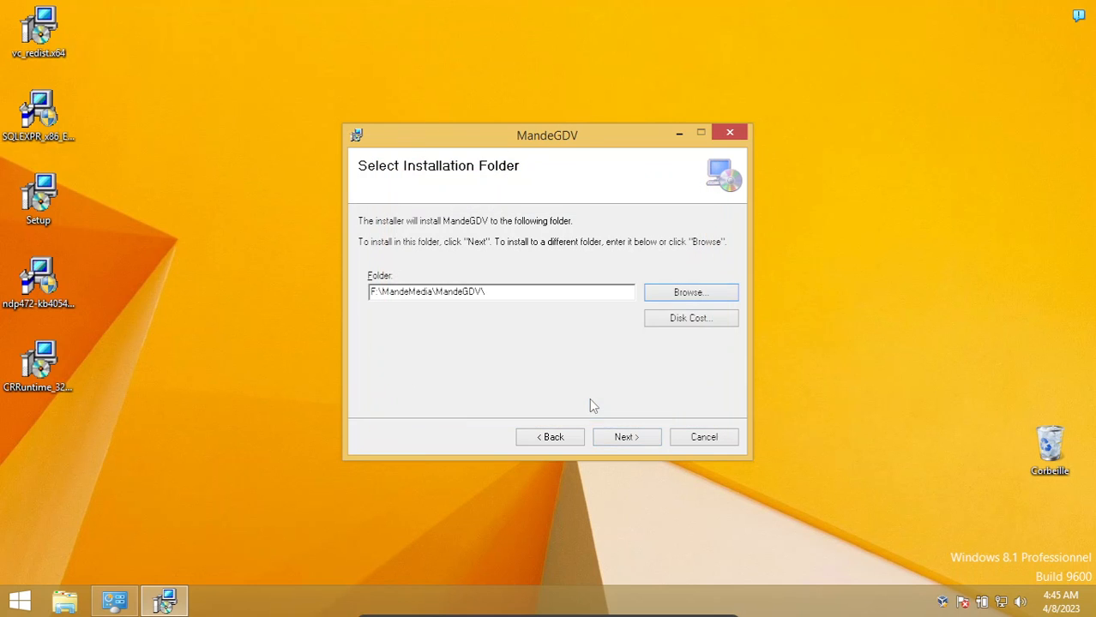
Confirm the MandeGDV installation, authorize its changes to the computer, and close the installer once finished
left_click(622, 439)
left_click(621, 442)
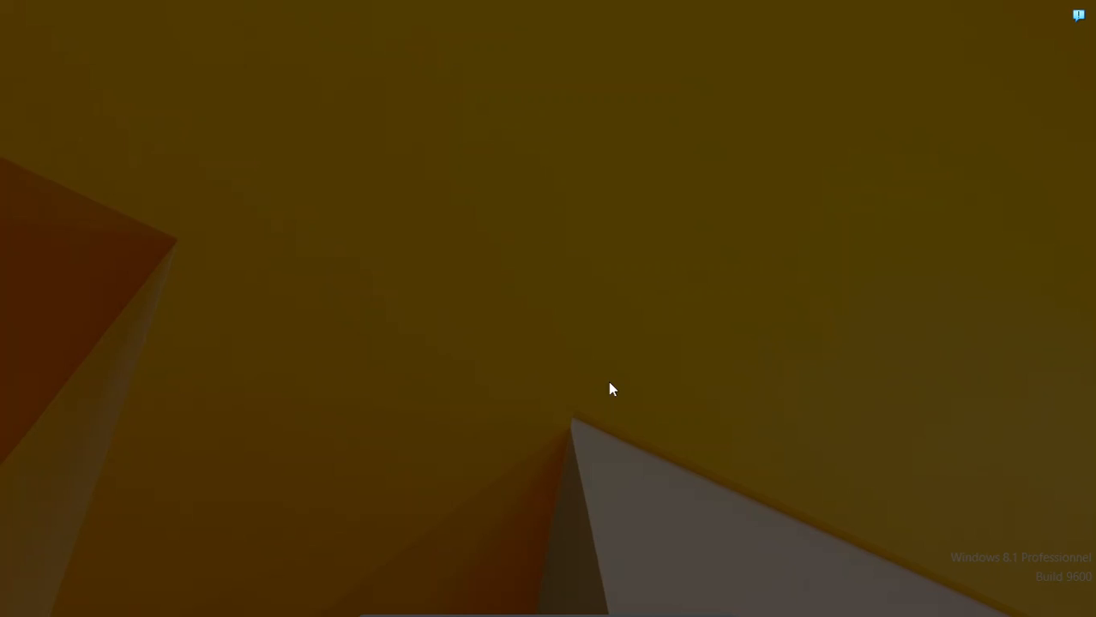
left_click(626, 343)
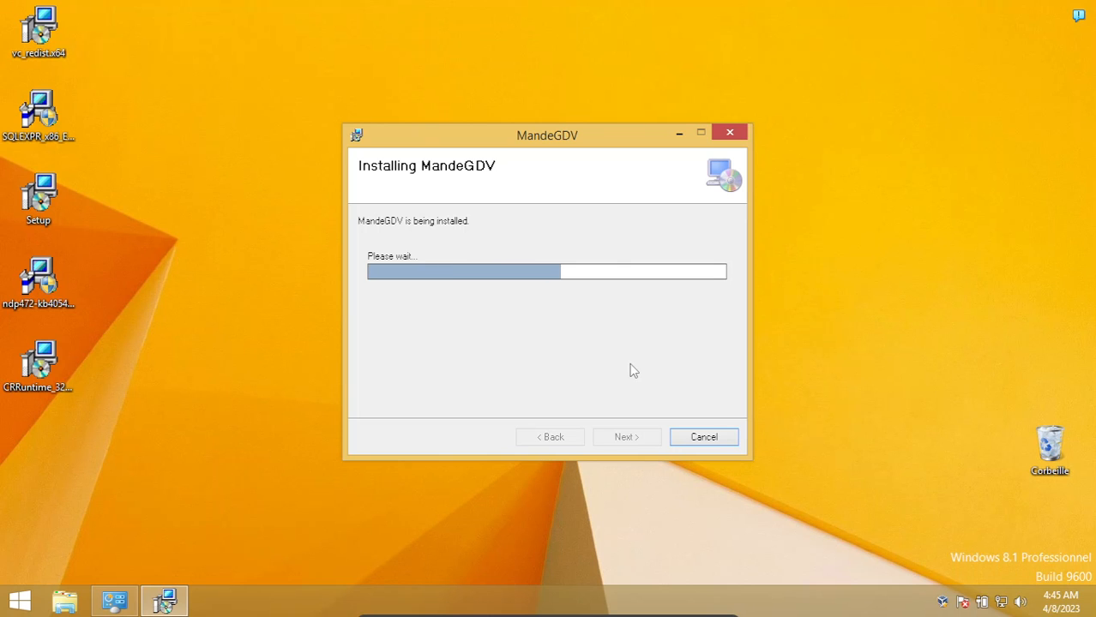
left_click(627, 439)
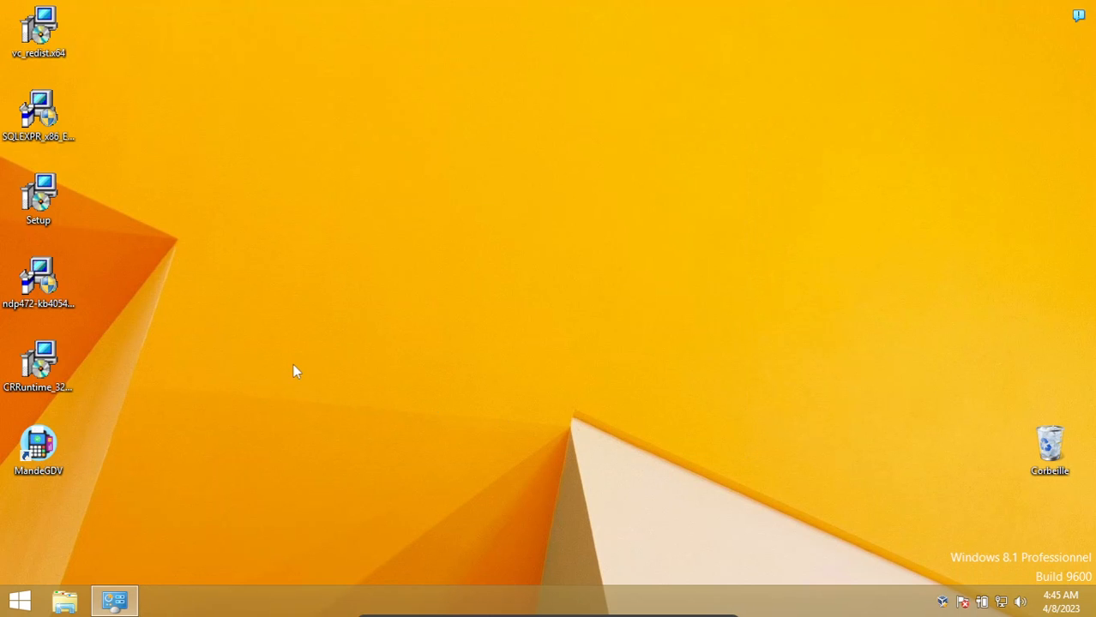
Run the SQLEXPR_x86_ENU installer with administrator authorization and extract its files to the default SQLEXPR_x86_ENU folder on the desktop
left_click(38, 111)
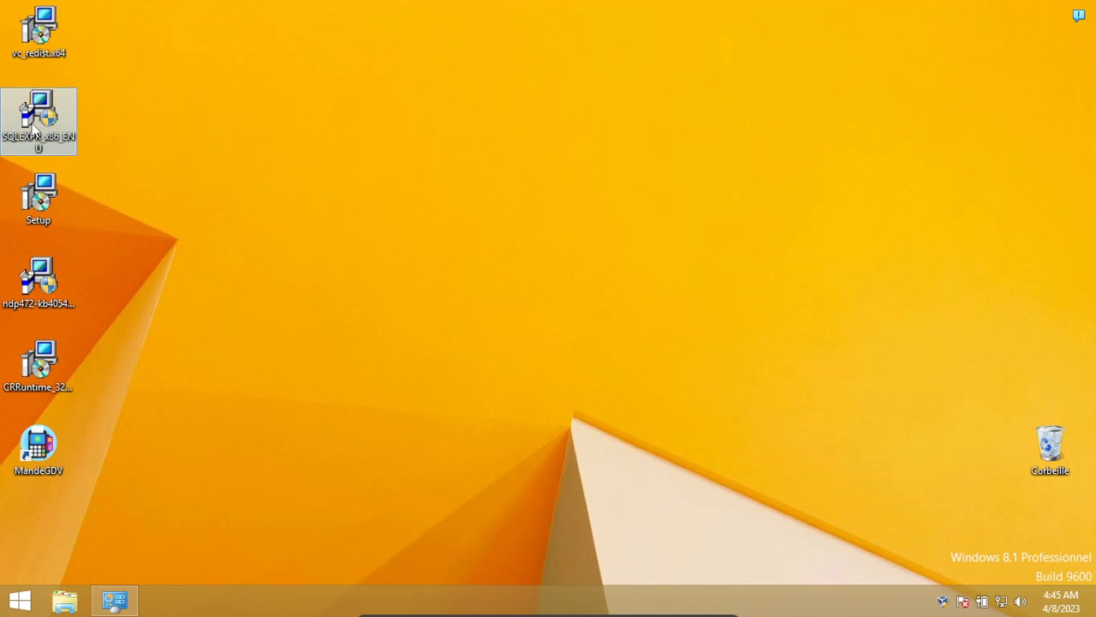
double_click(52, 103)
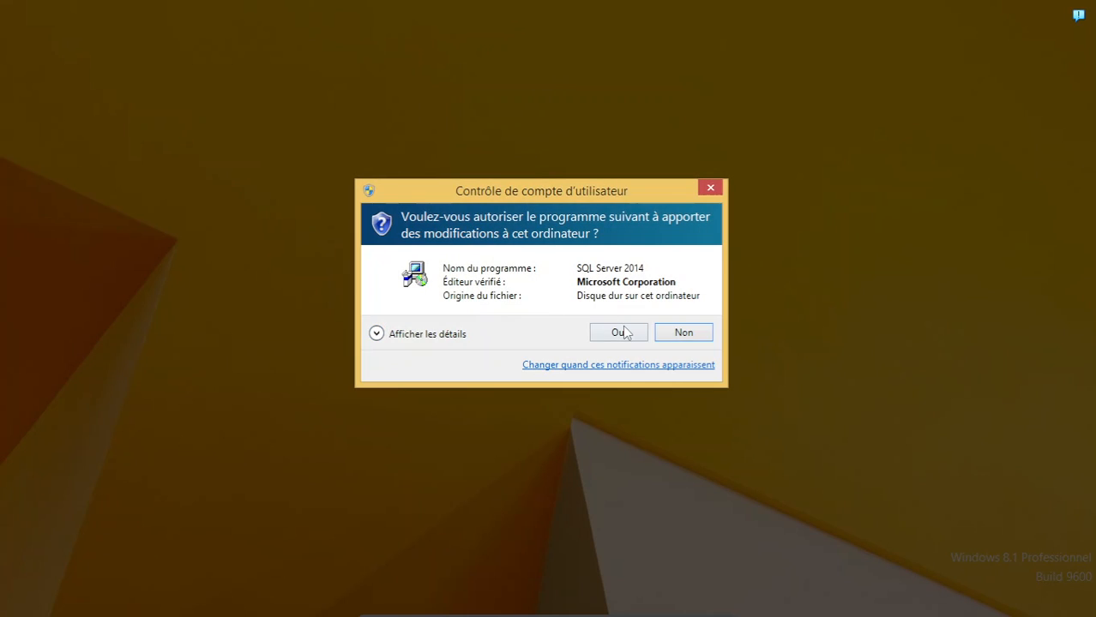
left_click(626, 334)
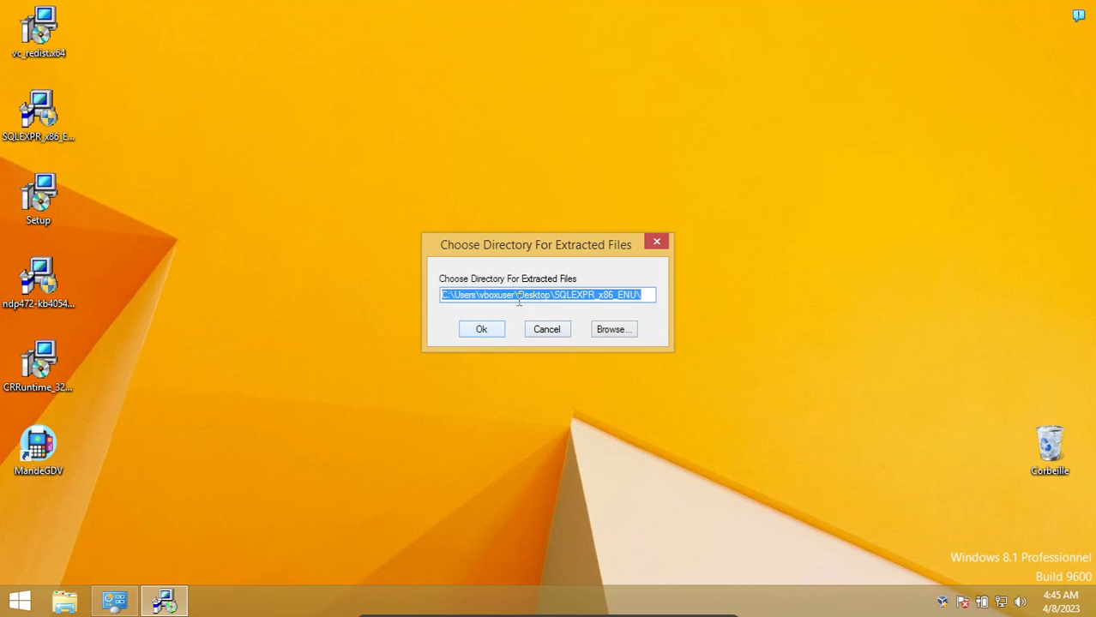
left_click(518, 297)
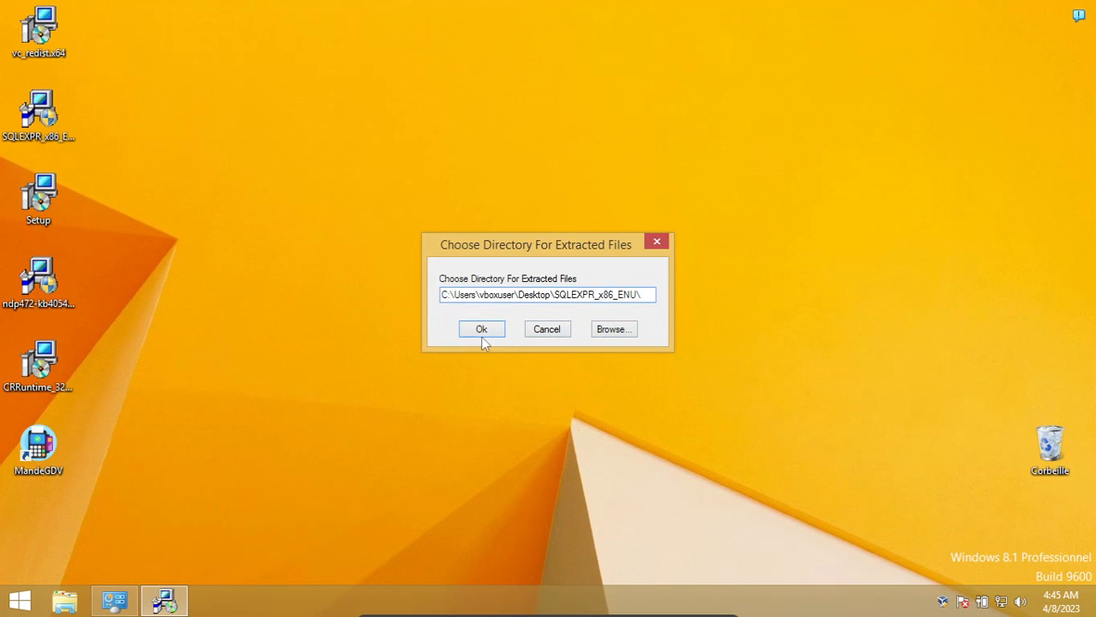
left_click(478, 331)
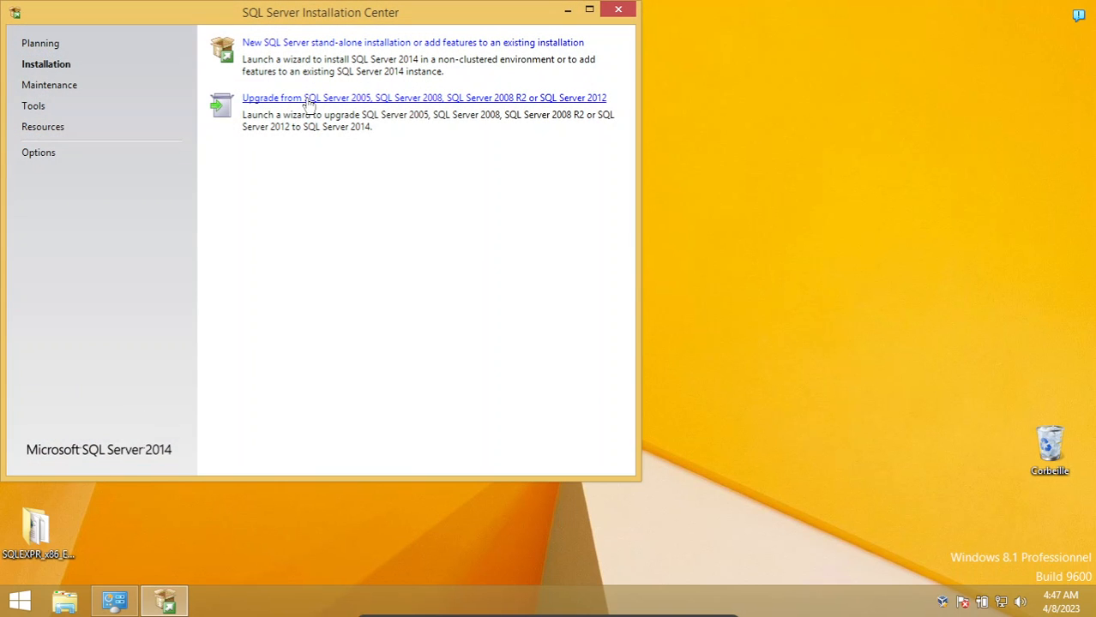
Start a new stand-alone SQL Server 2014 installation and accept the license terms, leaving the Customer Experience Improvement Program off
left_click_drag(310, 21, 572, 80)
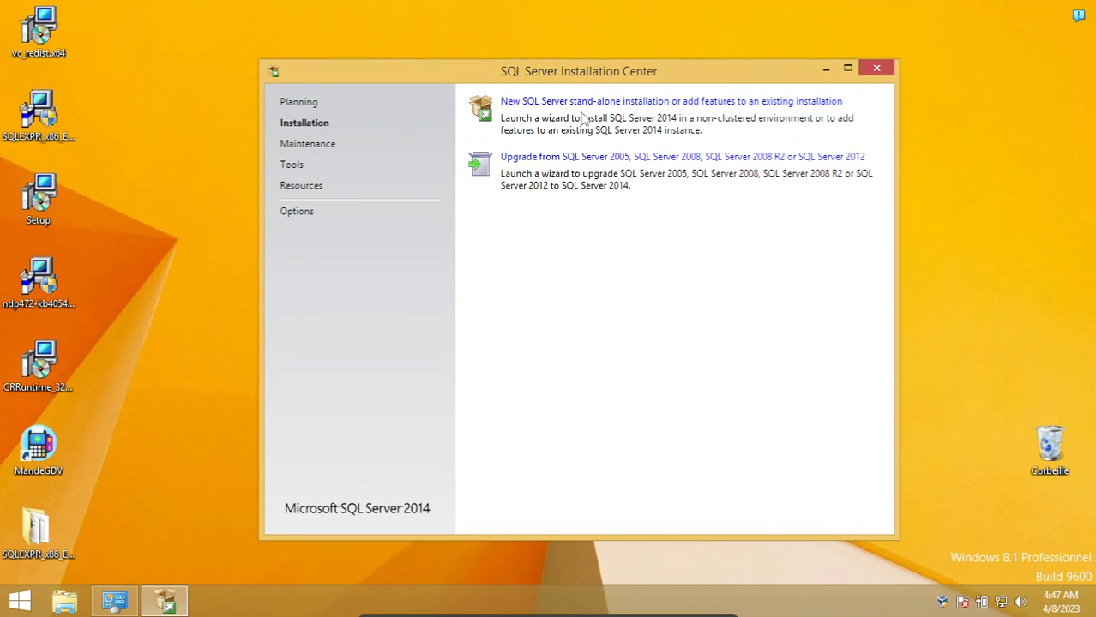
left_click(572, 103)
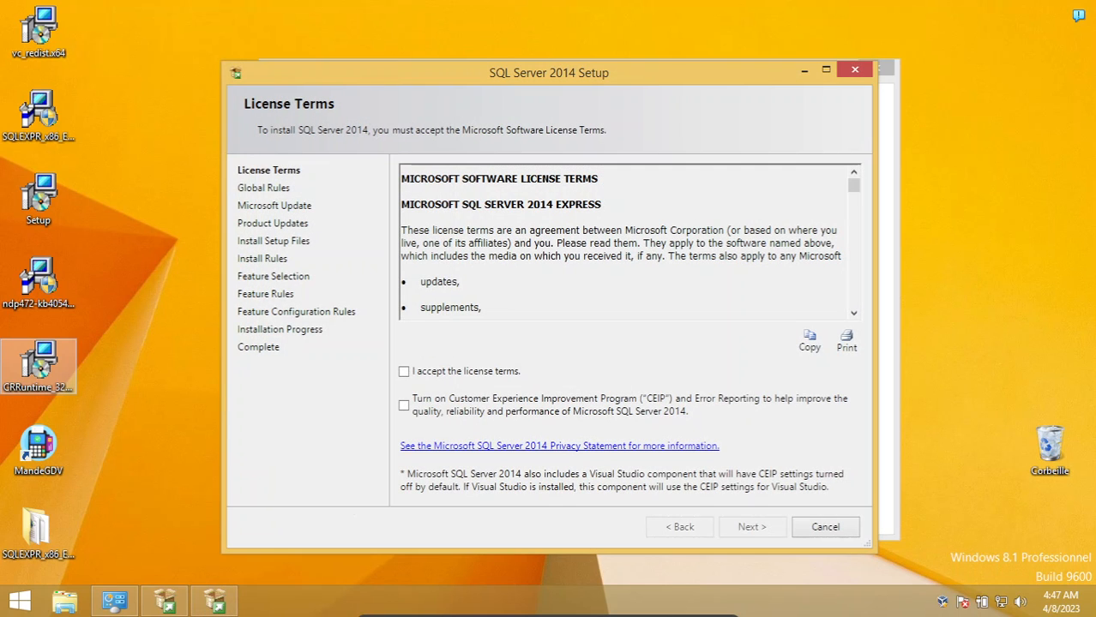
left_click(404, 371)
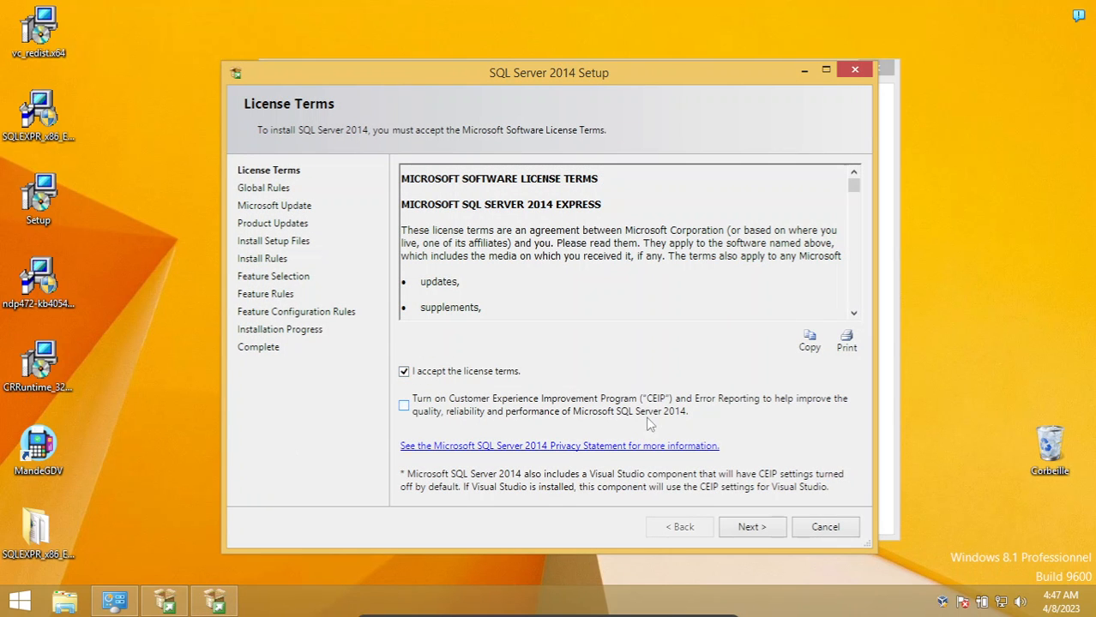
left_click(743, 530)
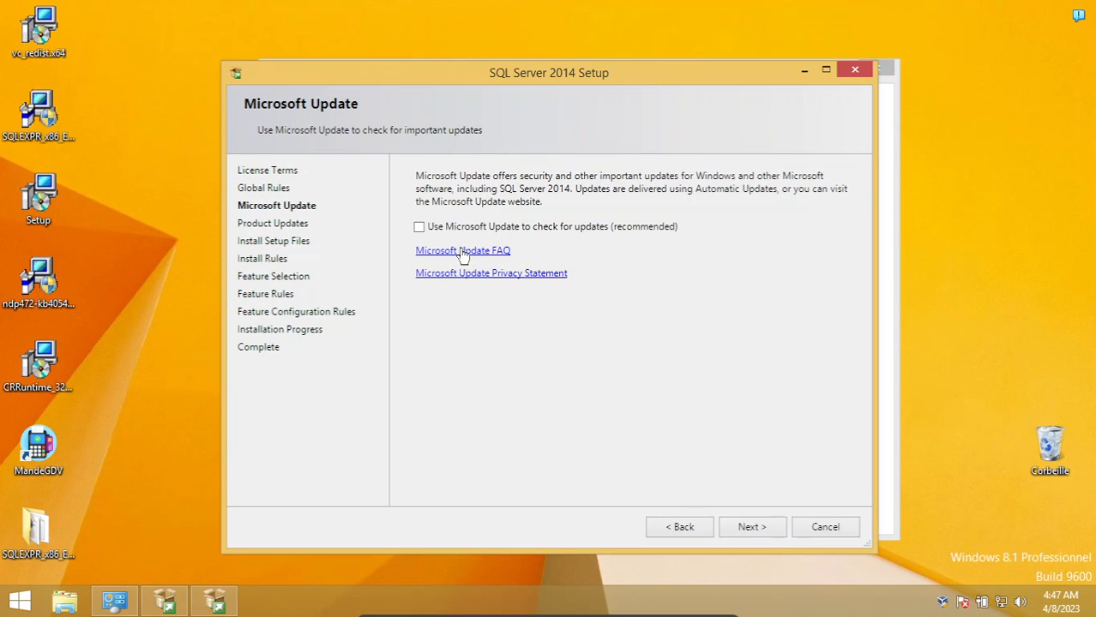
Continue without Microsoft Update checks, keeping the default Express features and the named instance SQLExpress with ID SQLEXPRESS
left_click(742, 534)
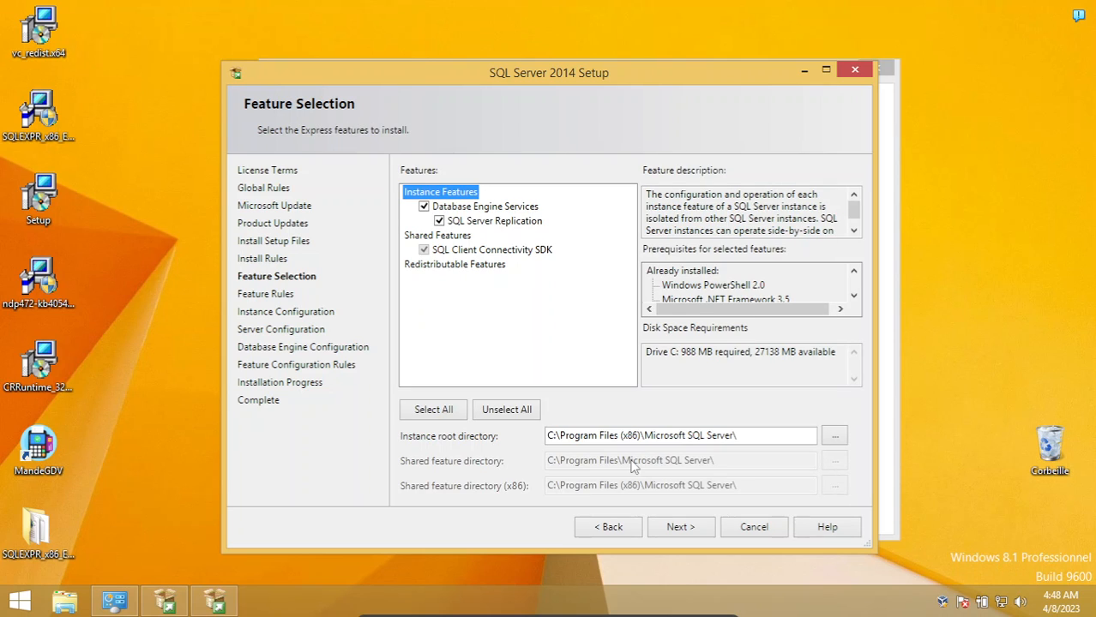
left_click(691, 527)
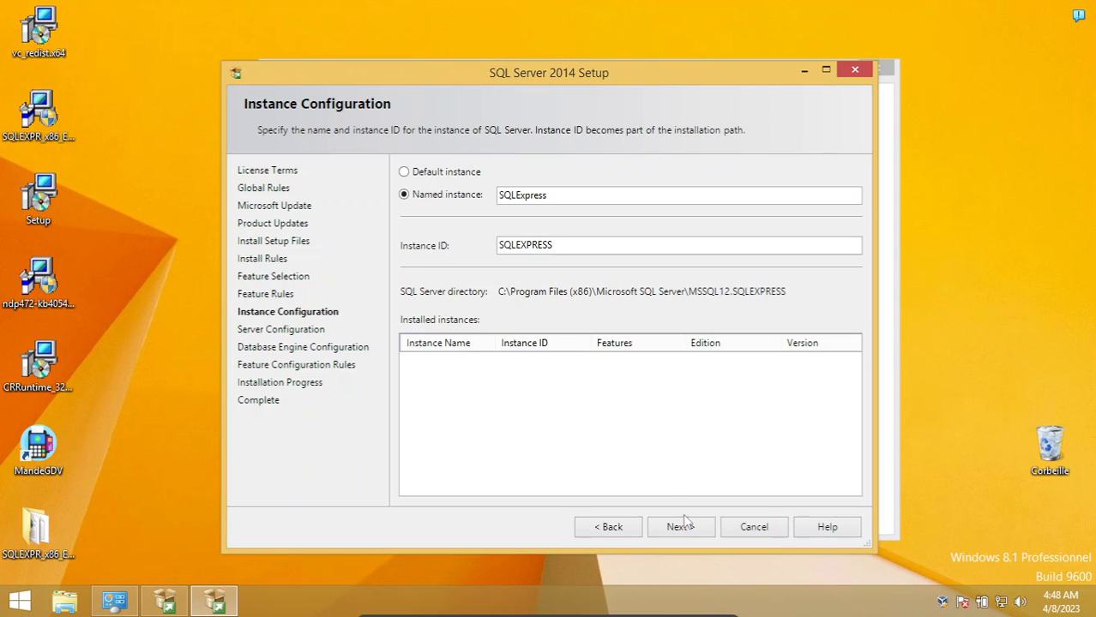
left_click(688, 524)
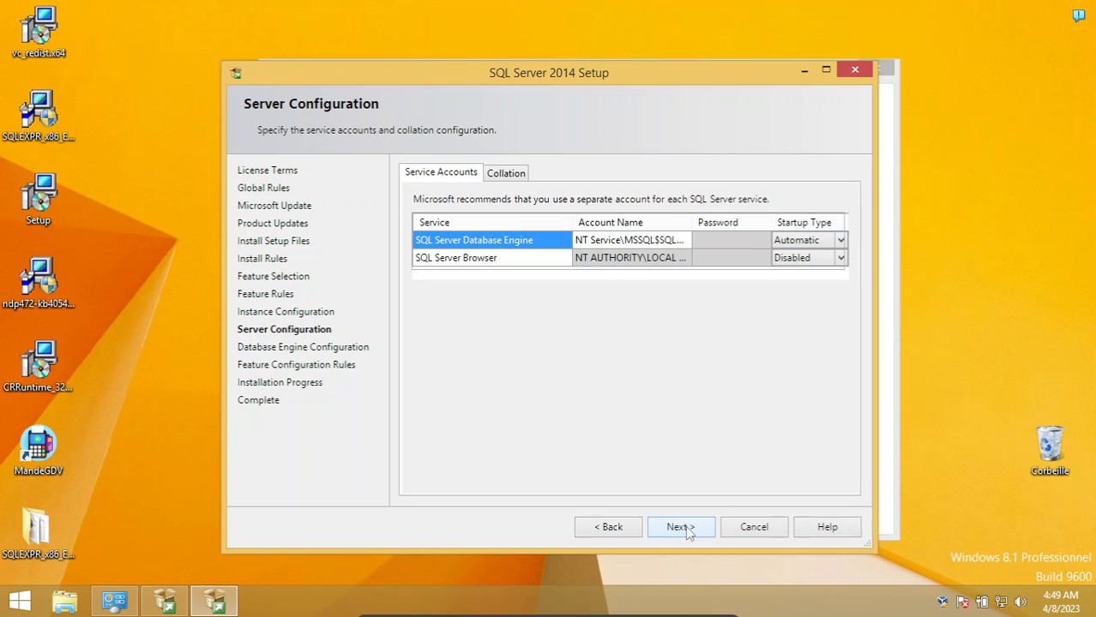
Set the SQL Server Browser service's startup type to Automatic and accept the server configuration
left_click(813, 260)
left_click(840, 258)
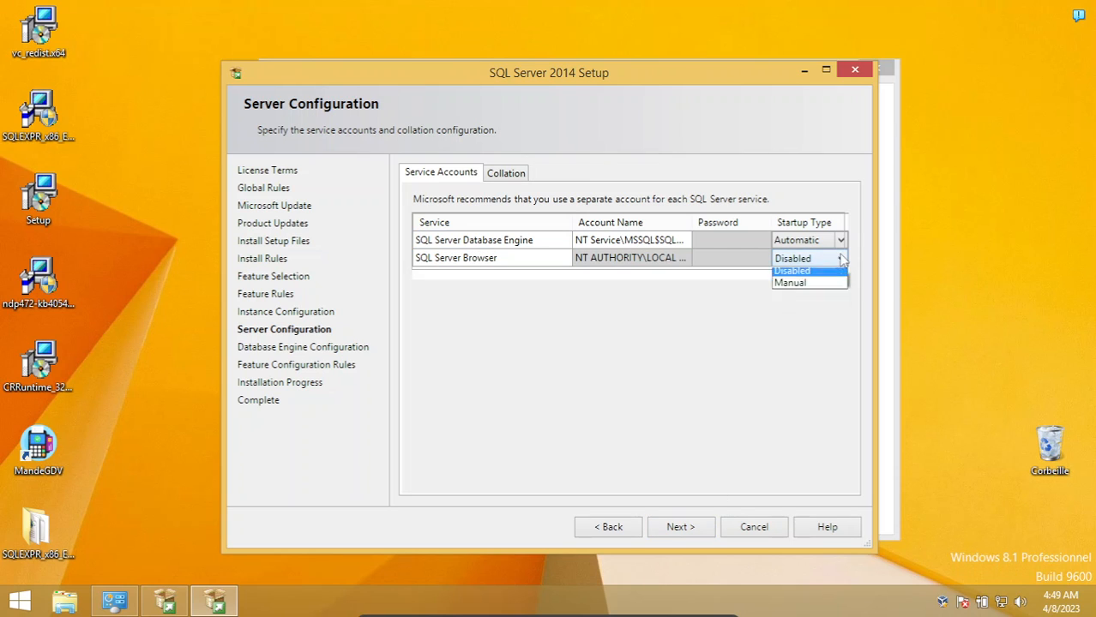
left_click(811, 277)
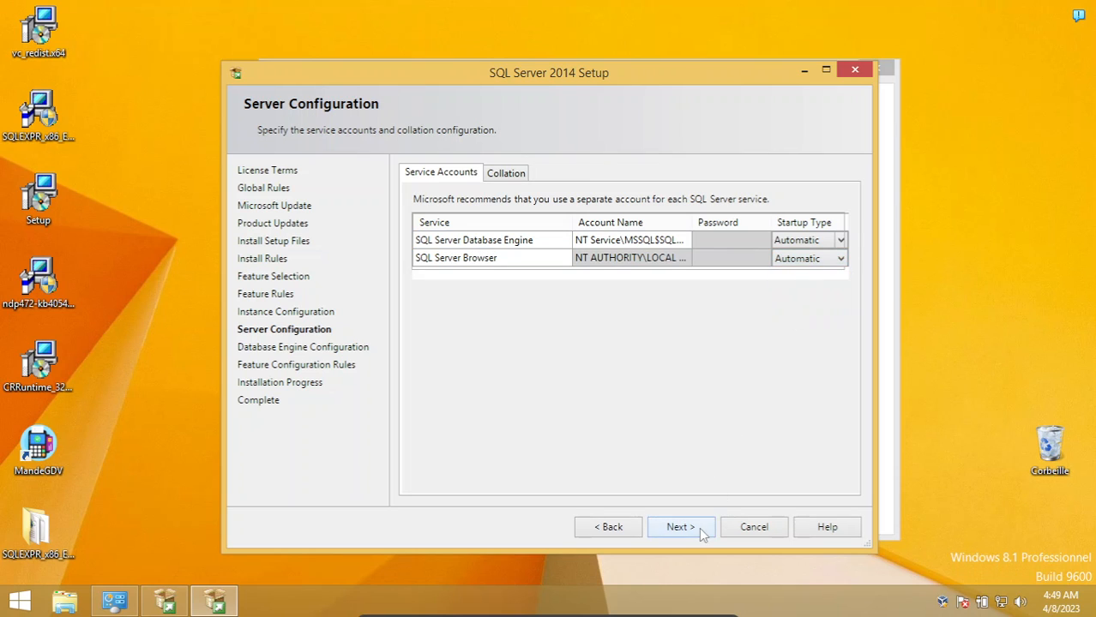
left_click(699, 527)
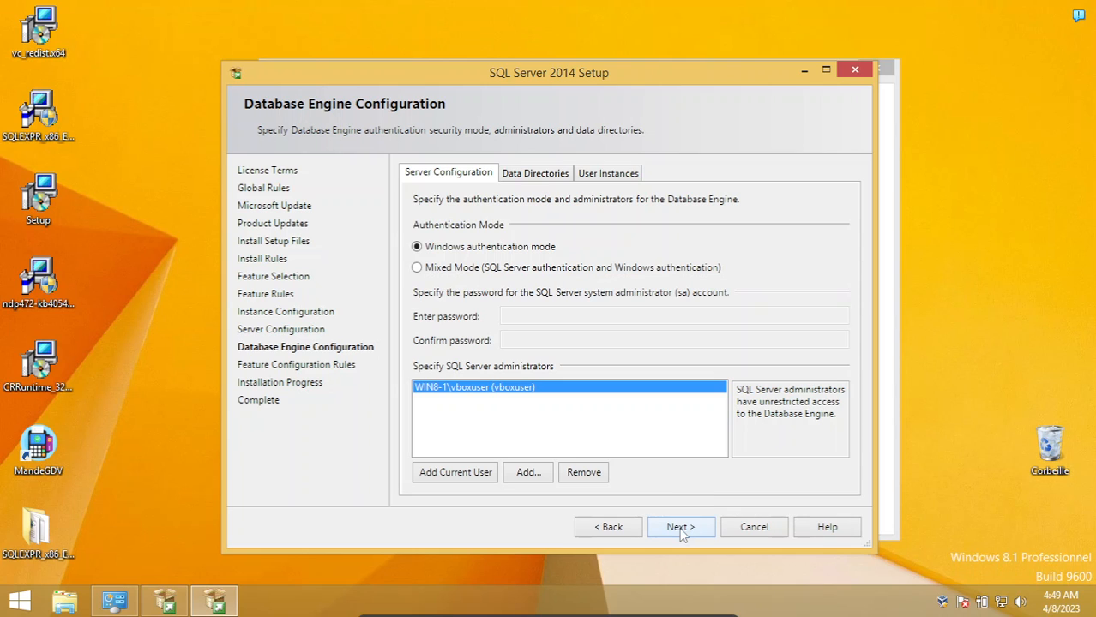
Install SQL Server 2014 with Windows authentication mode and the preset administrator, and close the completed setup
left_click(680, 528)
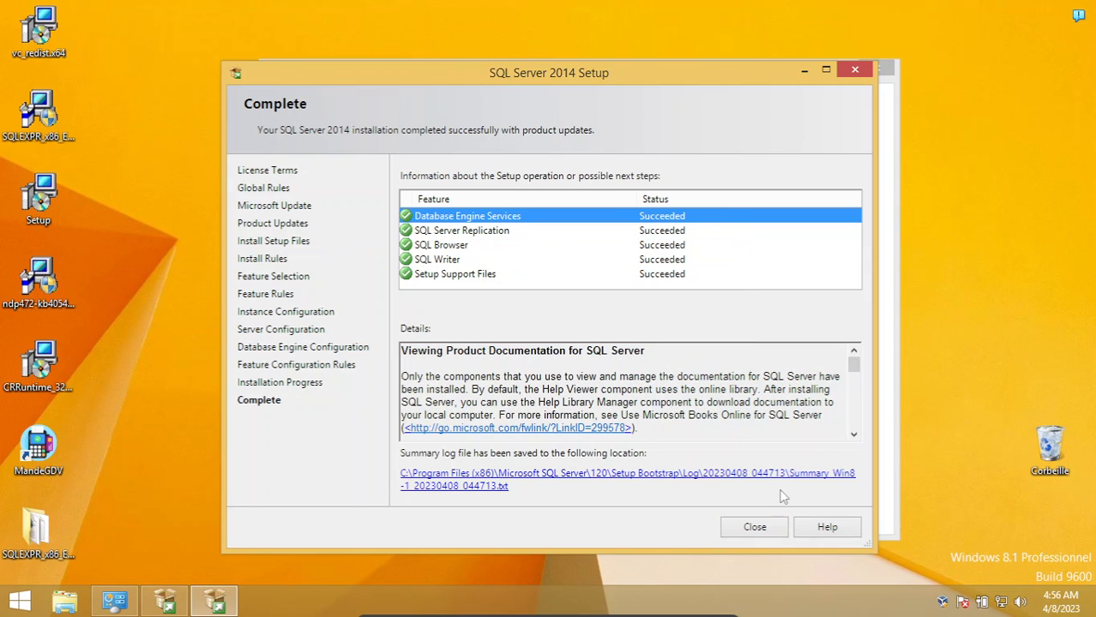
left_click(753, 528)
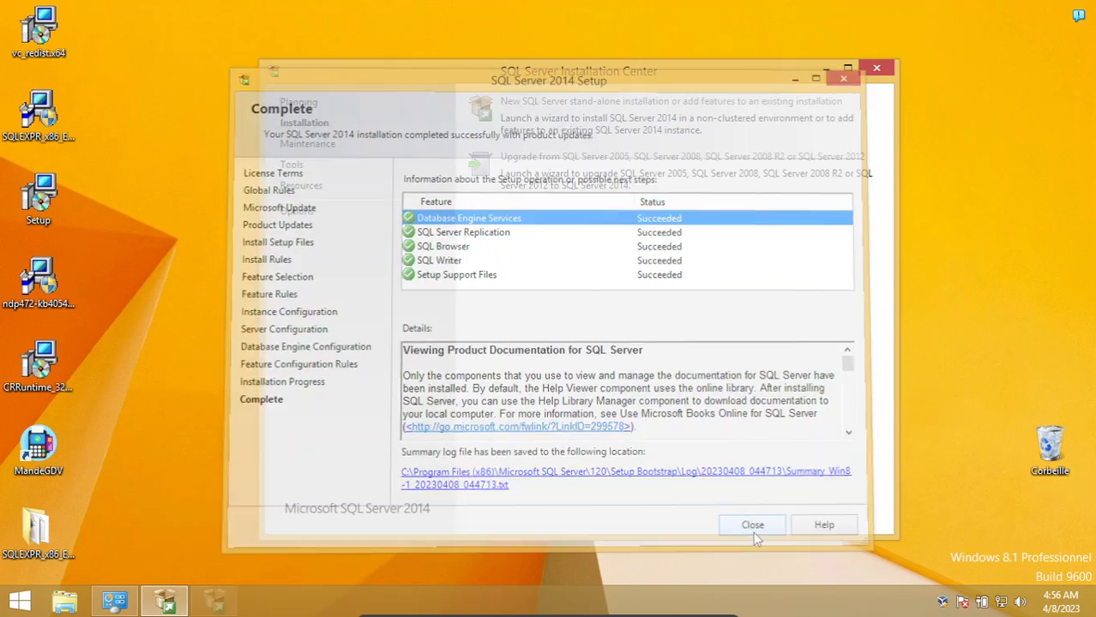
Close the SQL Server Installation Center and start the CRRuntime_32bit_13_0_32 setup, continuing past its welcome page
left_click(877, 68)
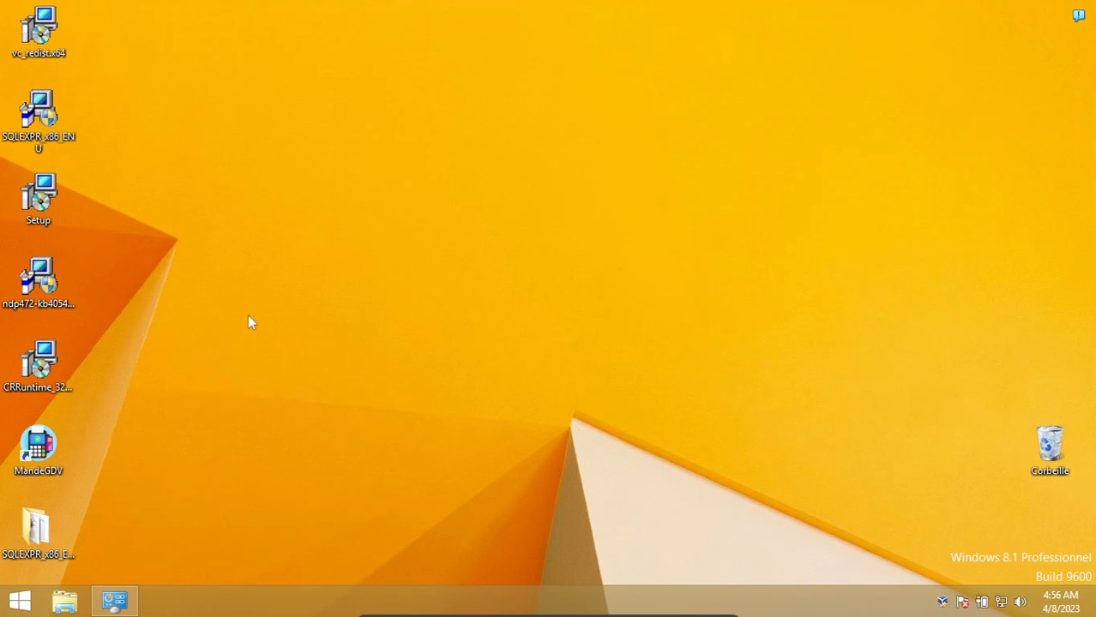
double_click(62, 365)
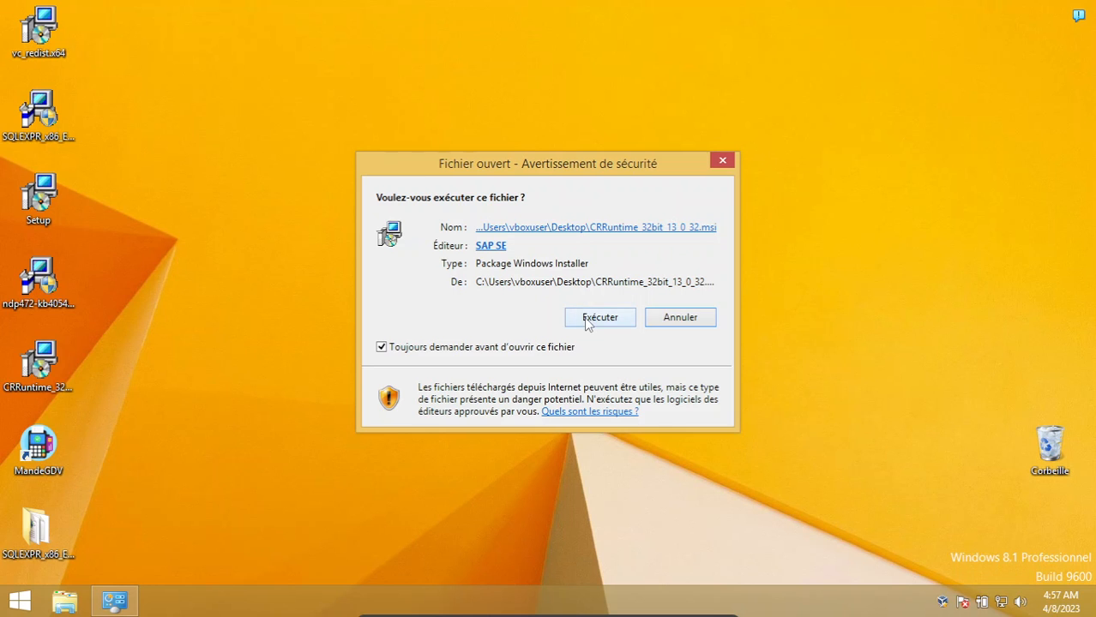
left_click(599, 317)
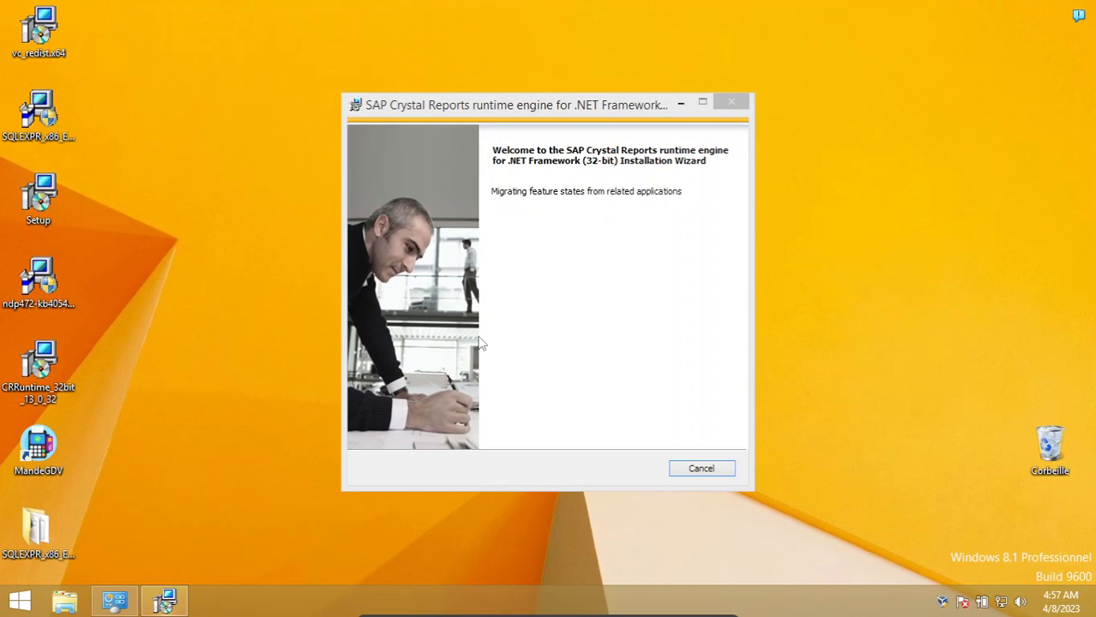
left_click(630, 468)
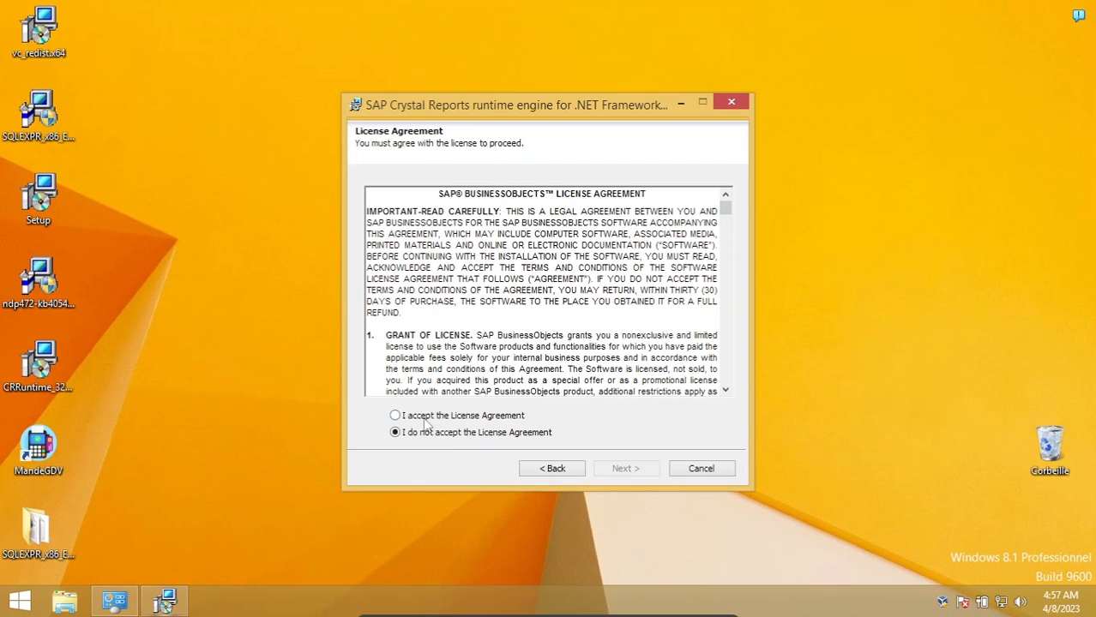
Accept the SAP license agreement, install the Crystal Reports runtime engine for .NET Framework (32-bit) and finish the wizard
left_click(426, 420)
left_click(631, 468)
left_click(641, 469)
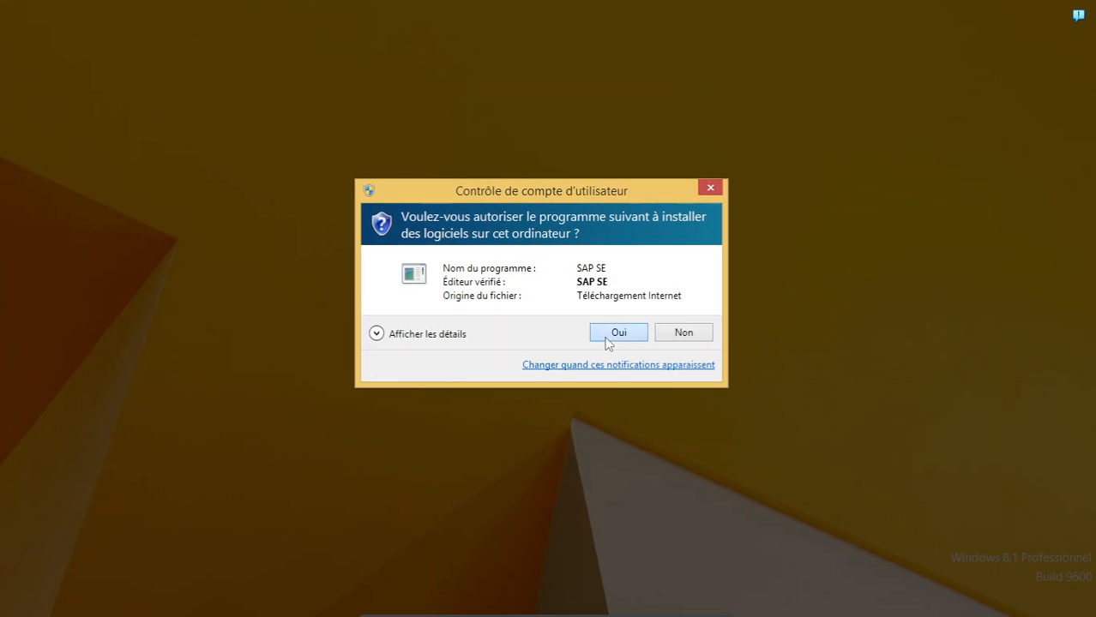
left_click(609, 336)
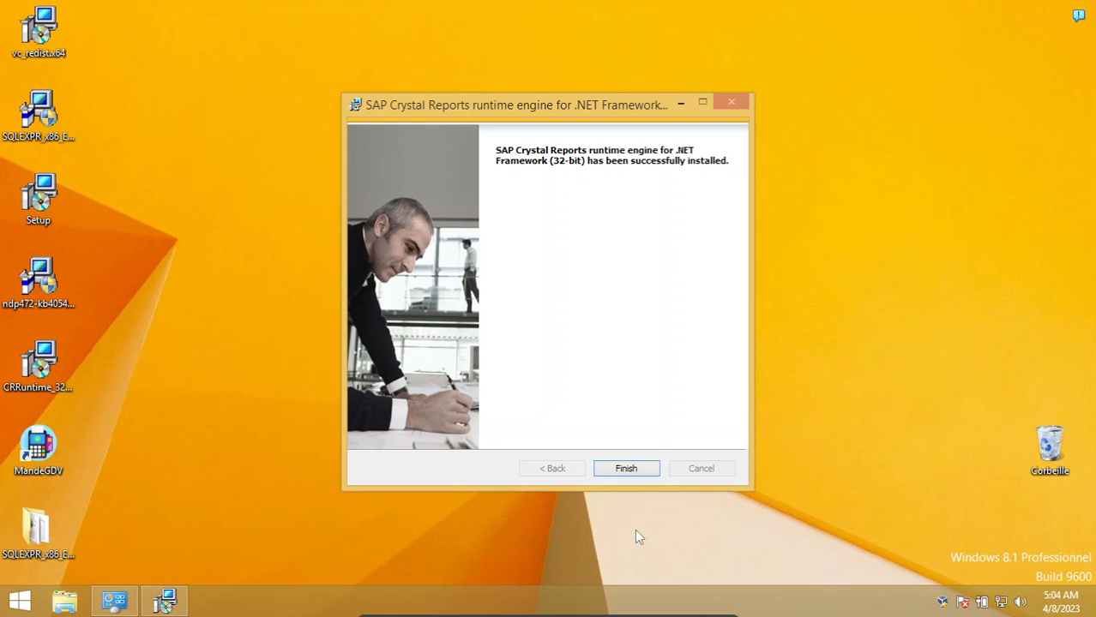
left_click(642, 471)
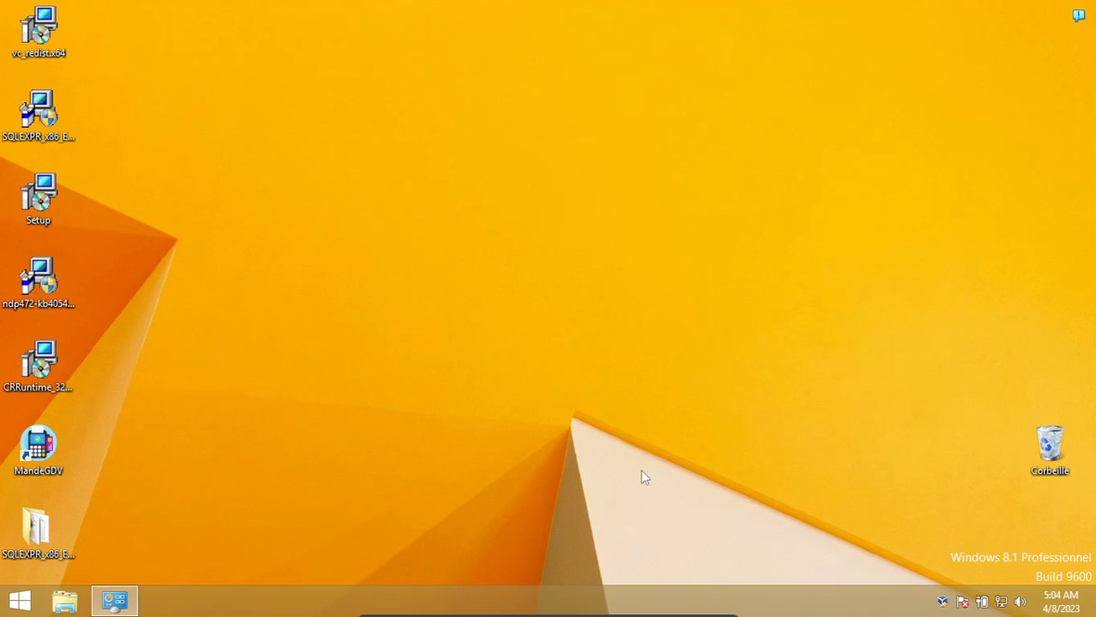
Launch MandeGDV from the desktop, allow it to make changes to the computer, and dismiss its startup messages
double_click(37, 446)
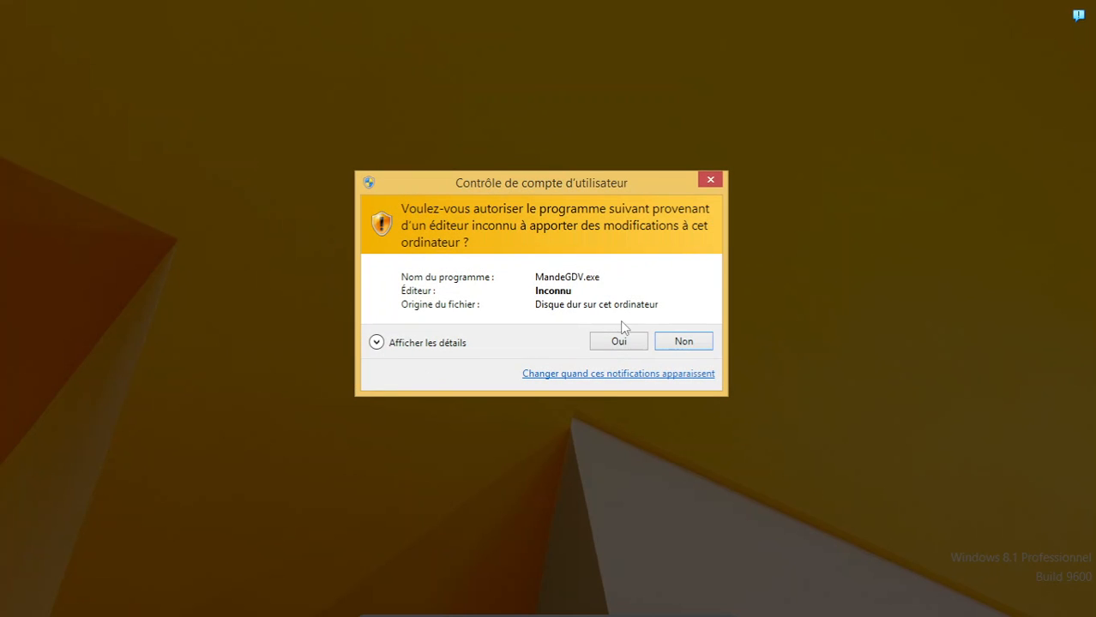
left_click(632, 344)
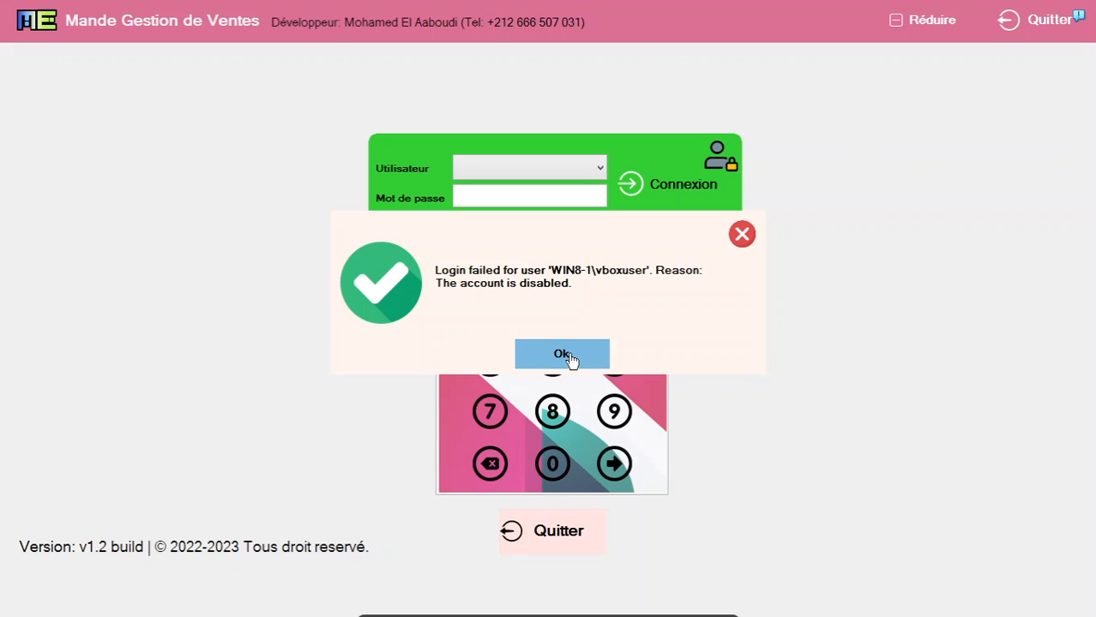
left_click(568, 355)
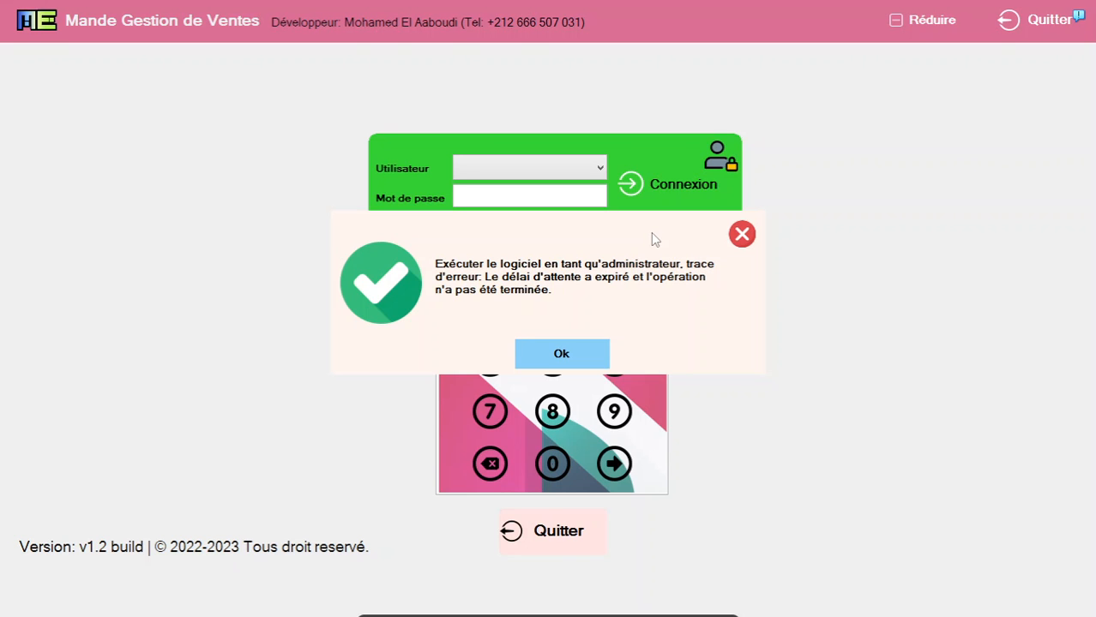
left_click(595, 351)
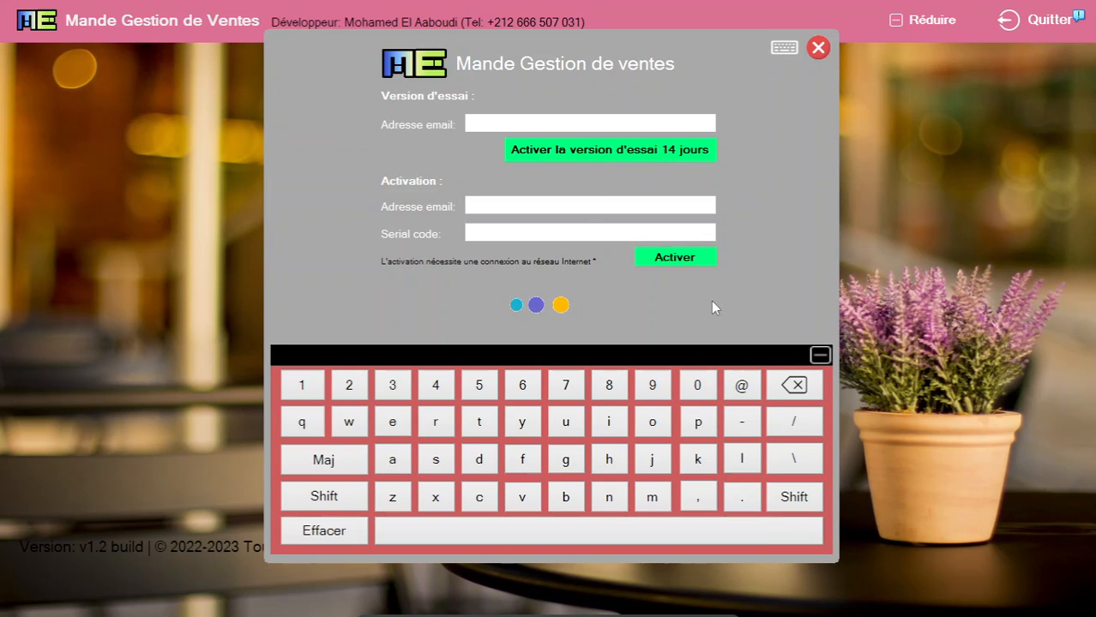
Enter an e-mail address for the trial version, activate the 14-day trial and acknowledge the confirmation
left_click(577, 123)
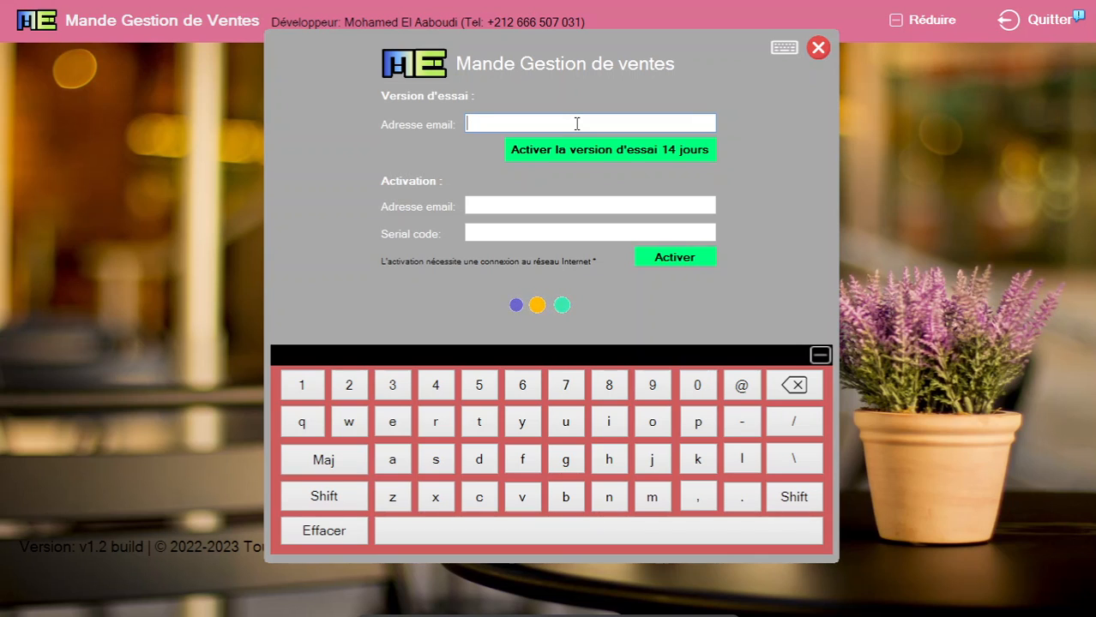
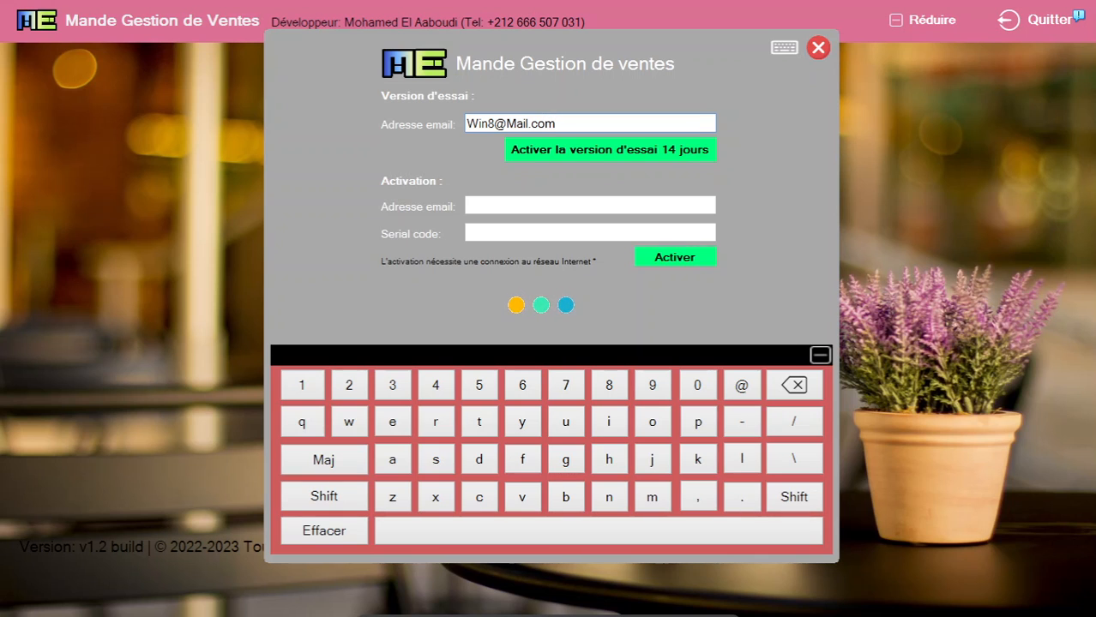
left_click(562, 152)
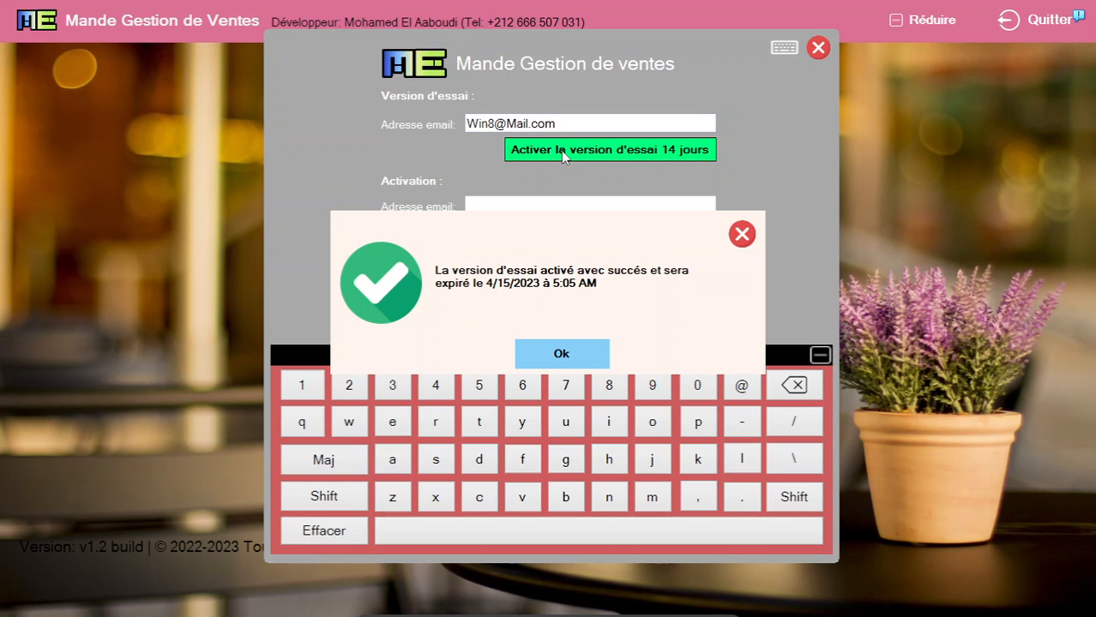
left_click(561, 358)
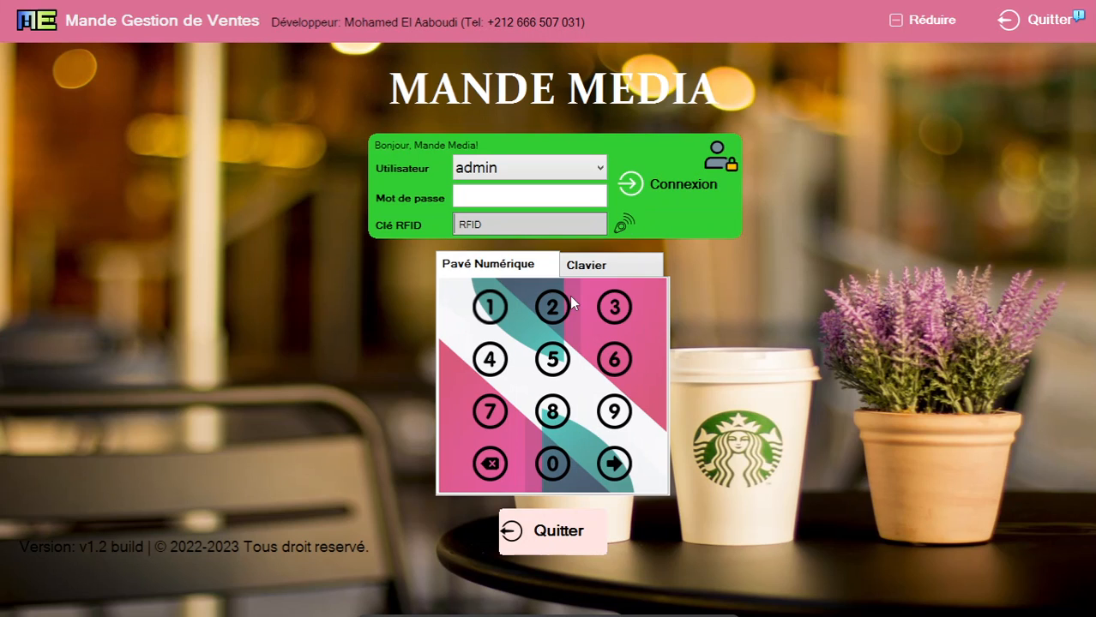
Log in as admin with the account password and open the cash register sales screen
left_click(557, 312)
left_click(618, 307)
left_click(487, 356)
left_click(549, 361)
left_click(612, 466)
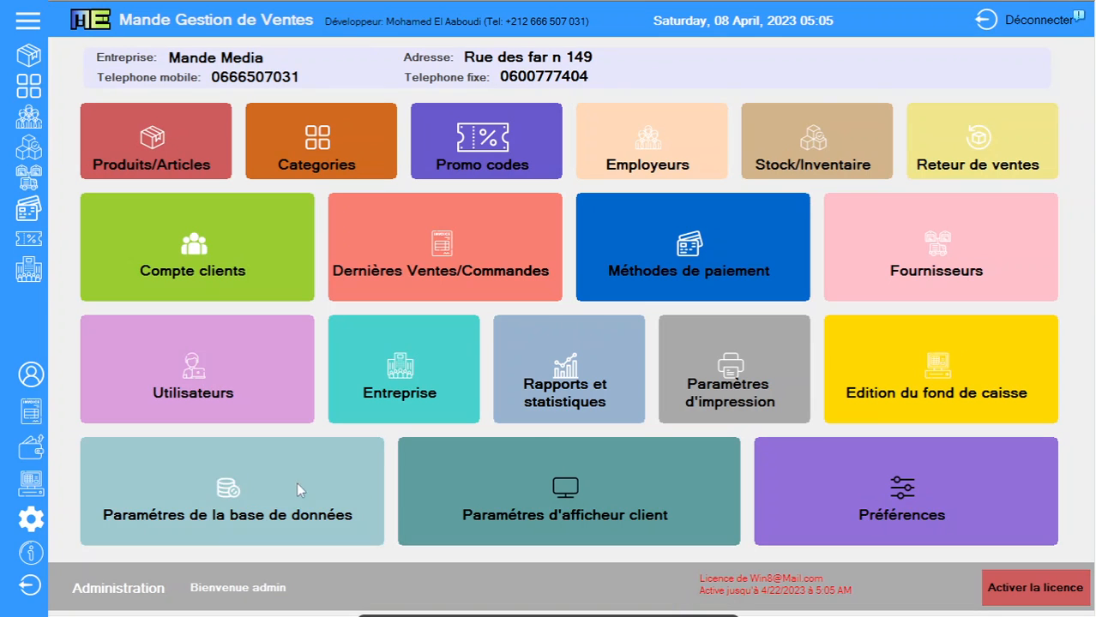
left_click(40, 487)
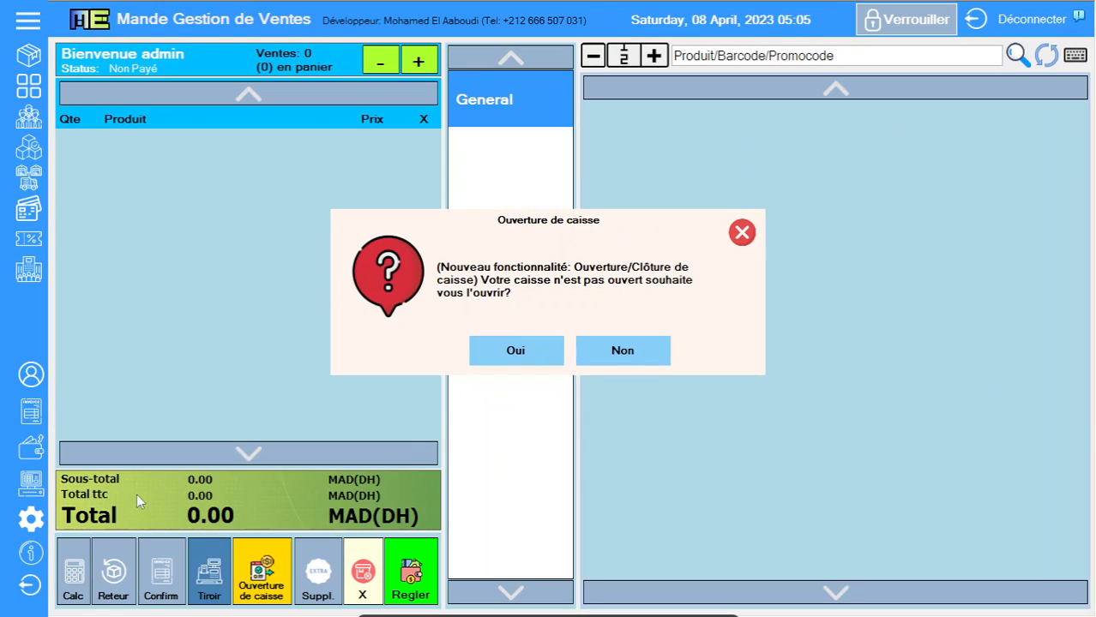